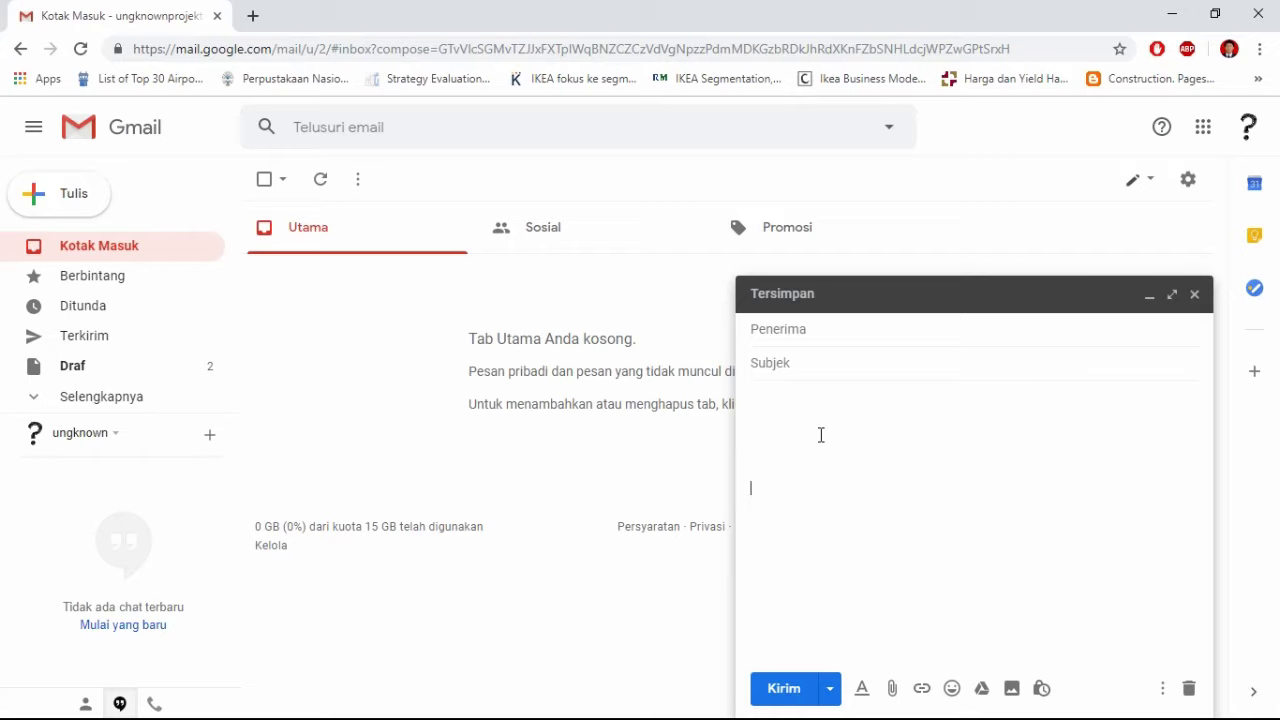
# Step: Type the closing lines 'Best regards,', 'Nama Kita' and 'Email' into the new message body
pyautogui.write('Best regards')
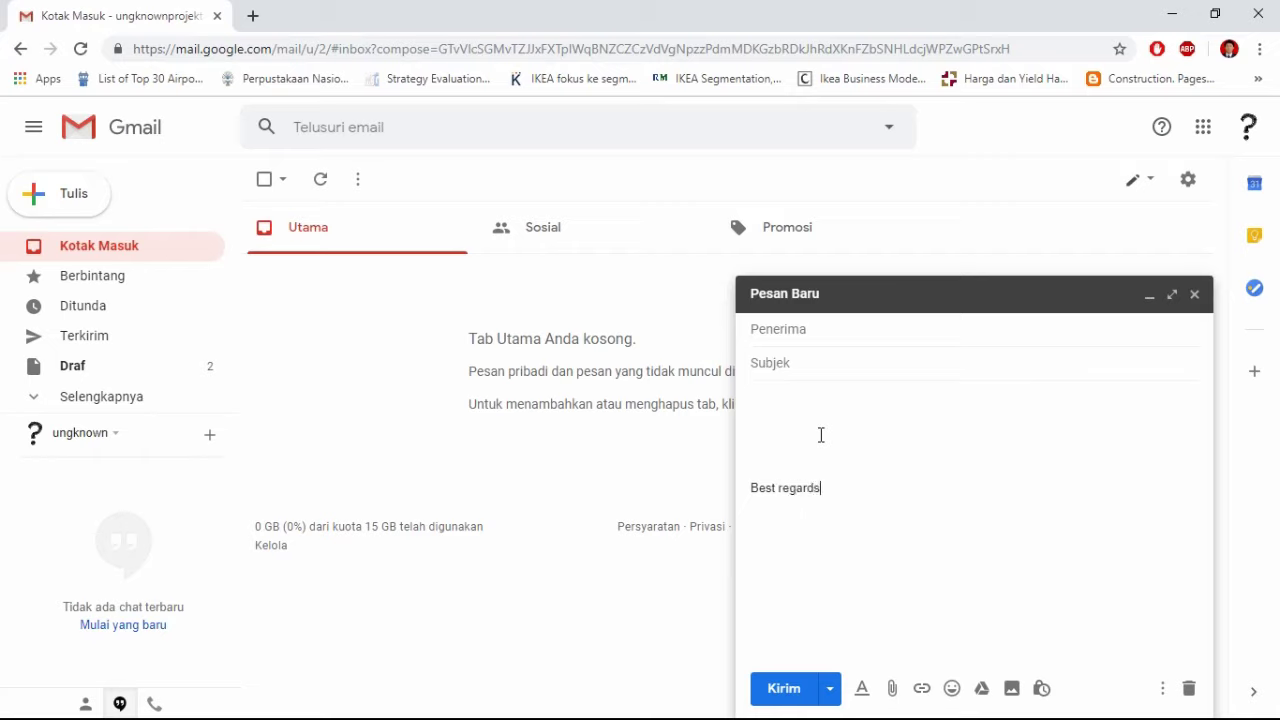
pyautogui.write(',  Nama Kita')
pyautogui.press('Return')
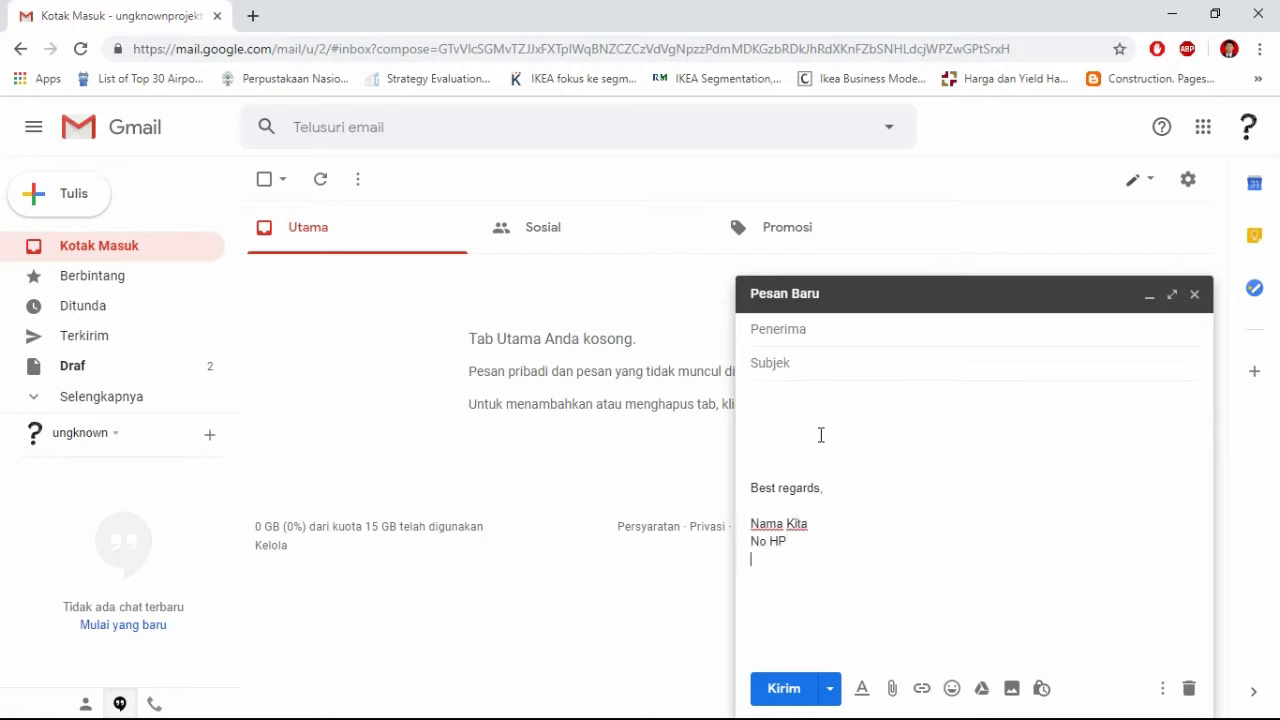
pyautogui.write('Email')
# Step: Close the draft and bring up Gmail's general settings at the Signature section
pyautogui.click(1194, 295)
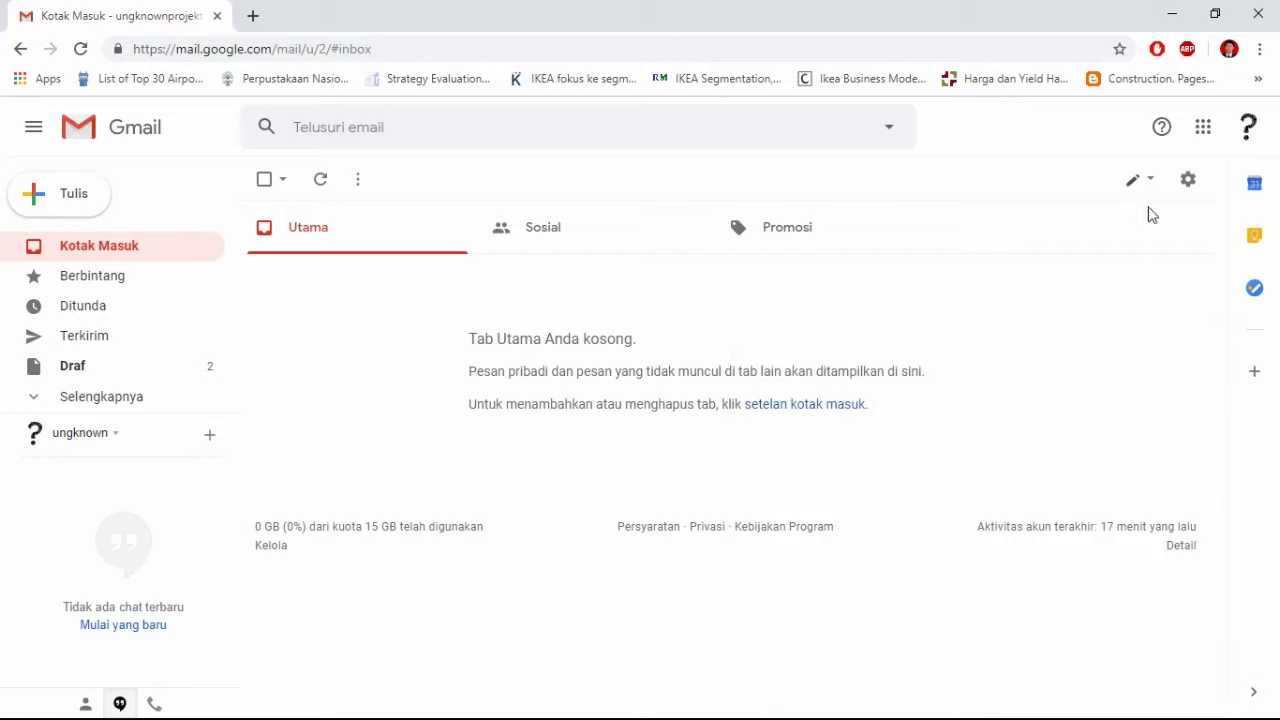
pyautogui.click(1192, 179)
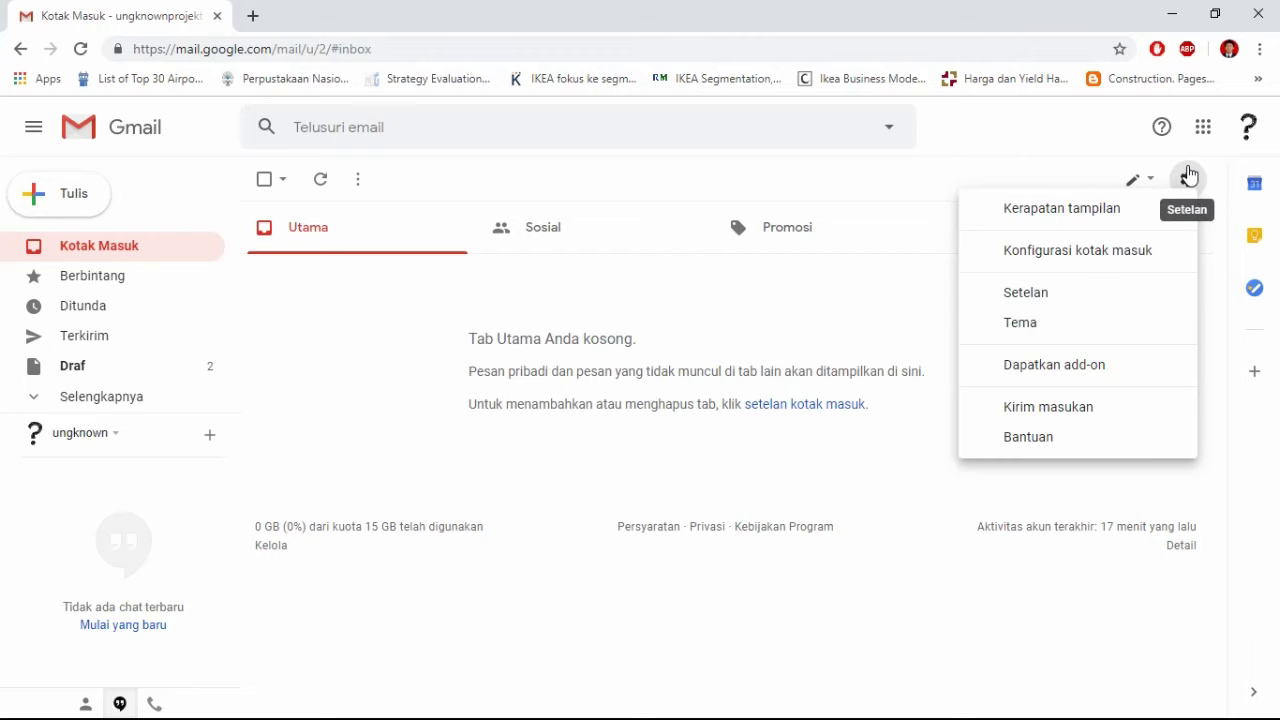
pyautogui.click(1097, 292)
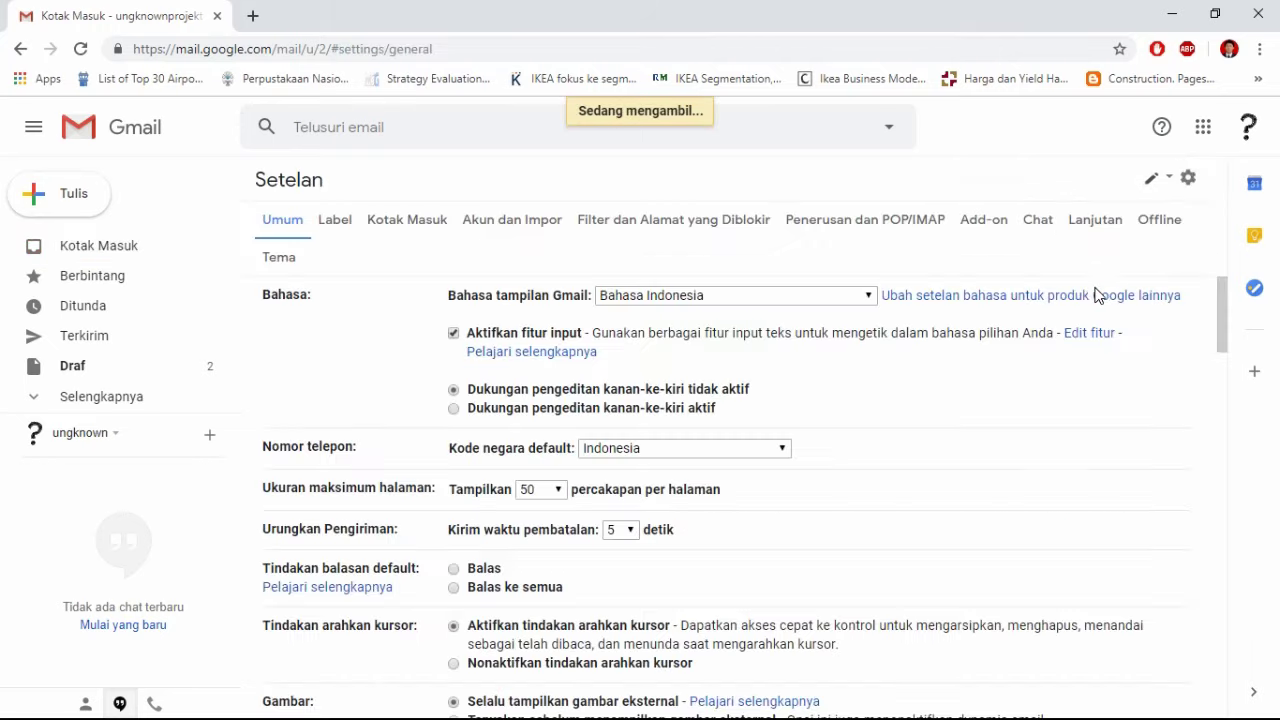
pyautogui.scroll(-6, 806, 500)
pyautogui.scroll(-10, 806, 500)
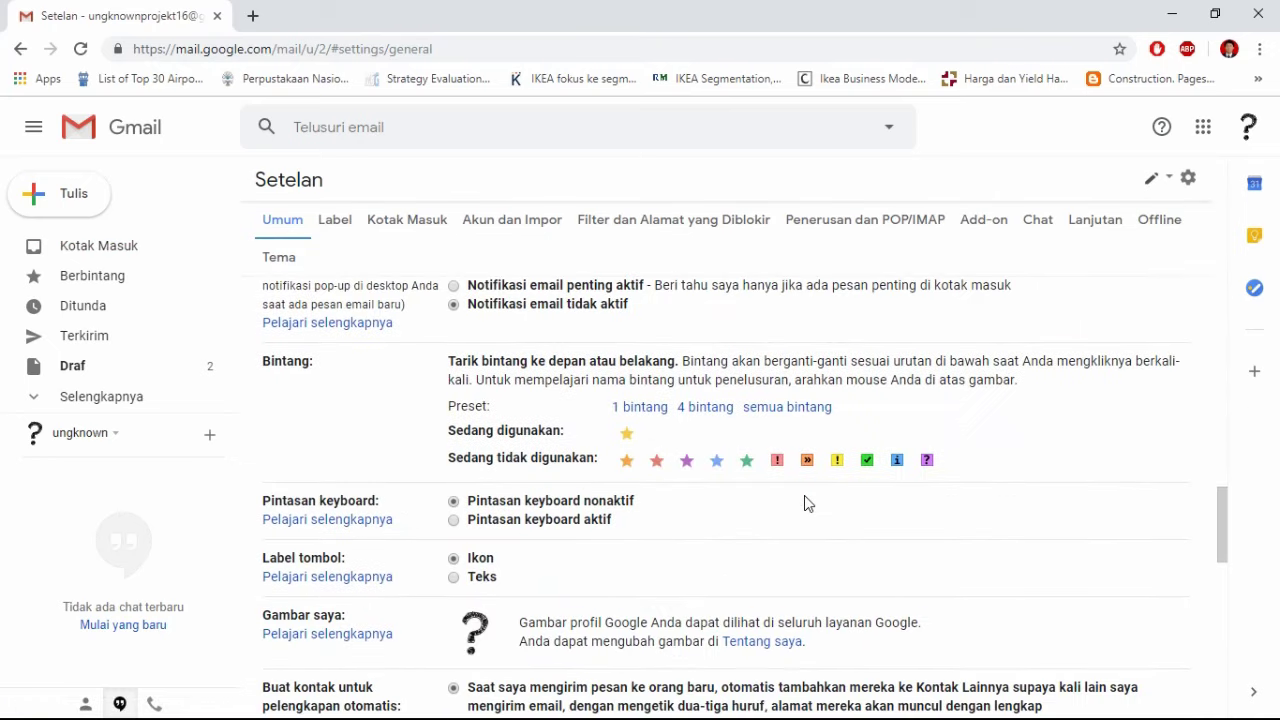
# Step: Enter the signature 'Best Regards,', 'Nama Kita', 'No HP', 'Email' on separate lines and select it
pyautogui.click(645, 459)
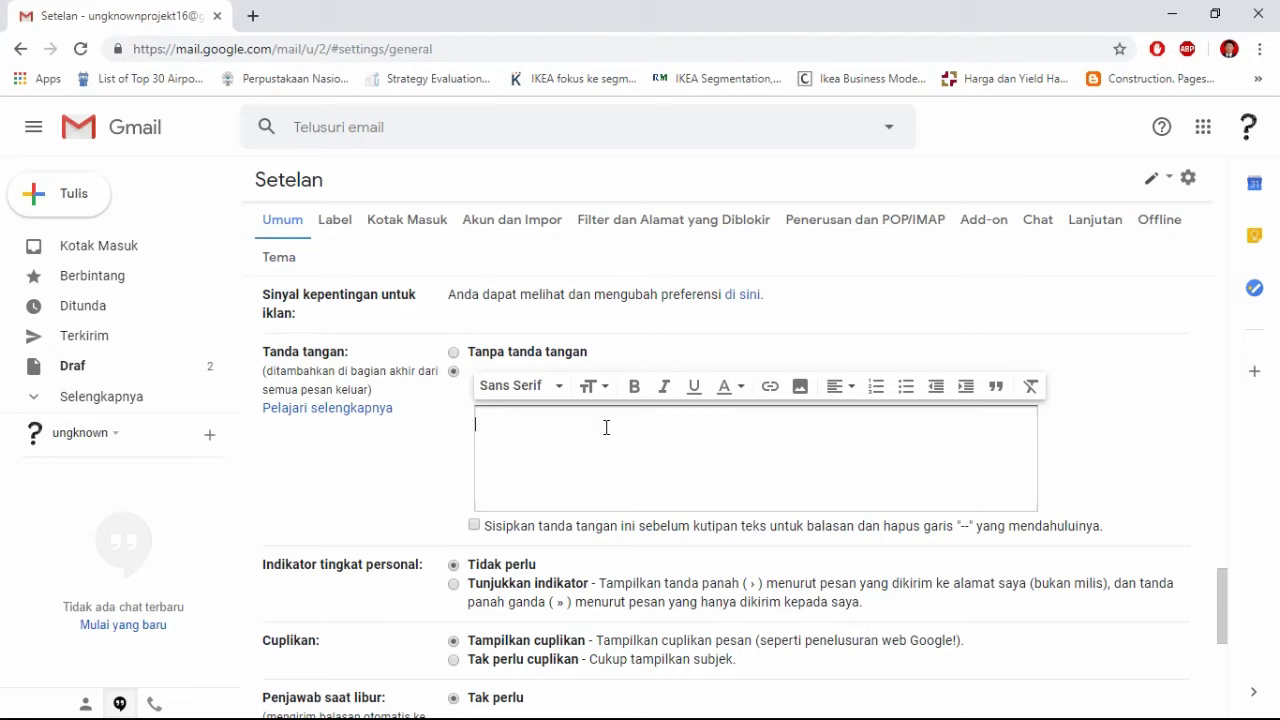
pyautogui.write('Best Regards,')
pyautogui.press('Return')
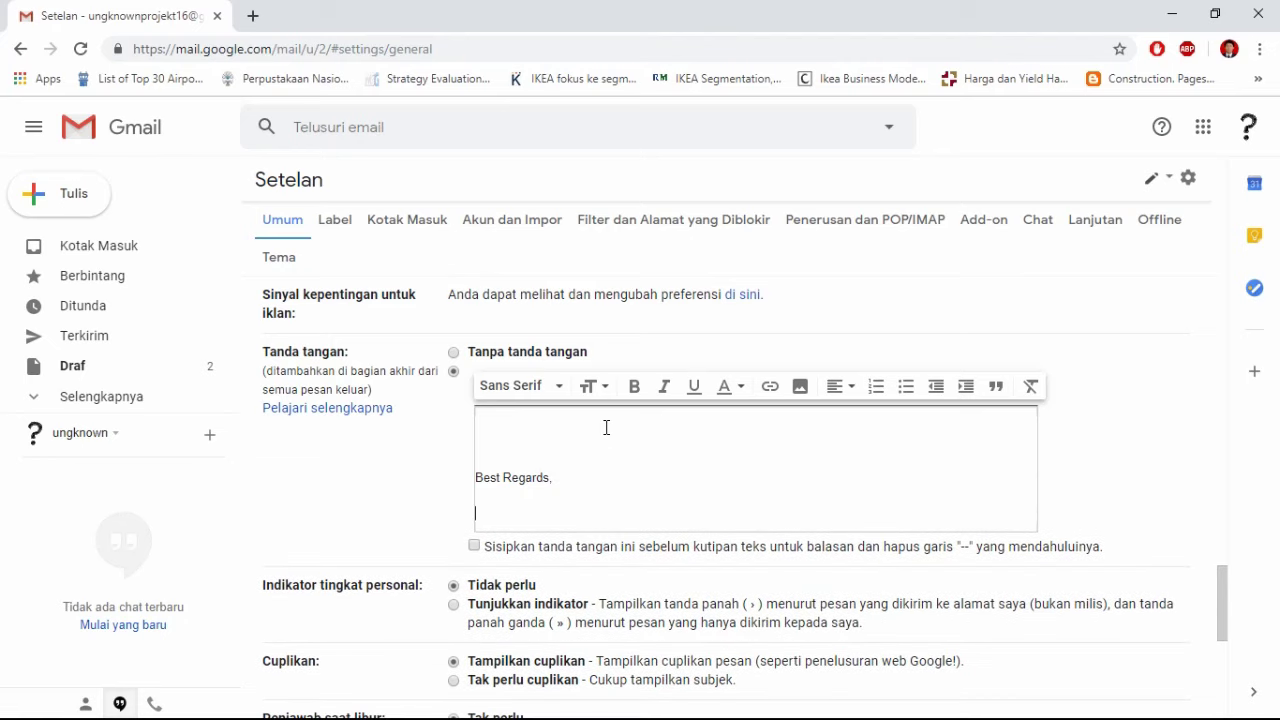
pyautogui.write('Nama Kita')
pyautogui.press('Return')
pyautogui.write('No')
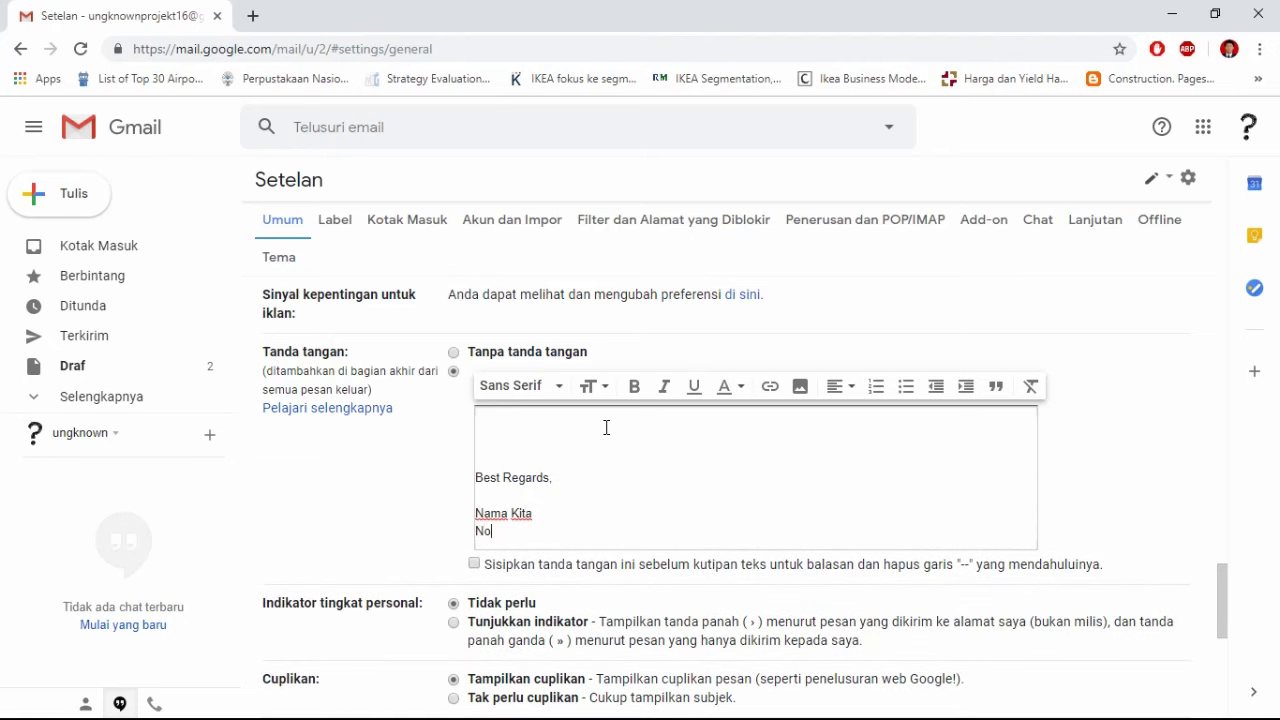
pyautogui.write(' HP')
pyautogui.press('Return')
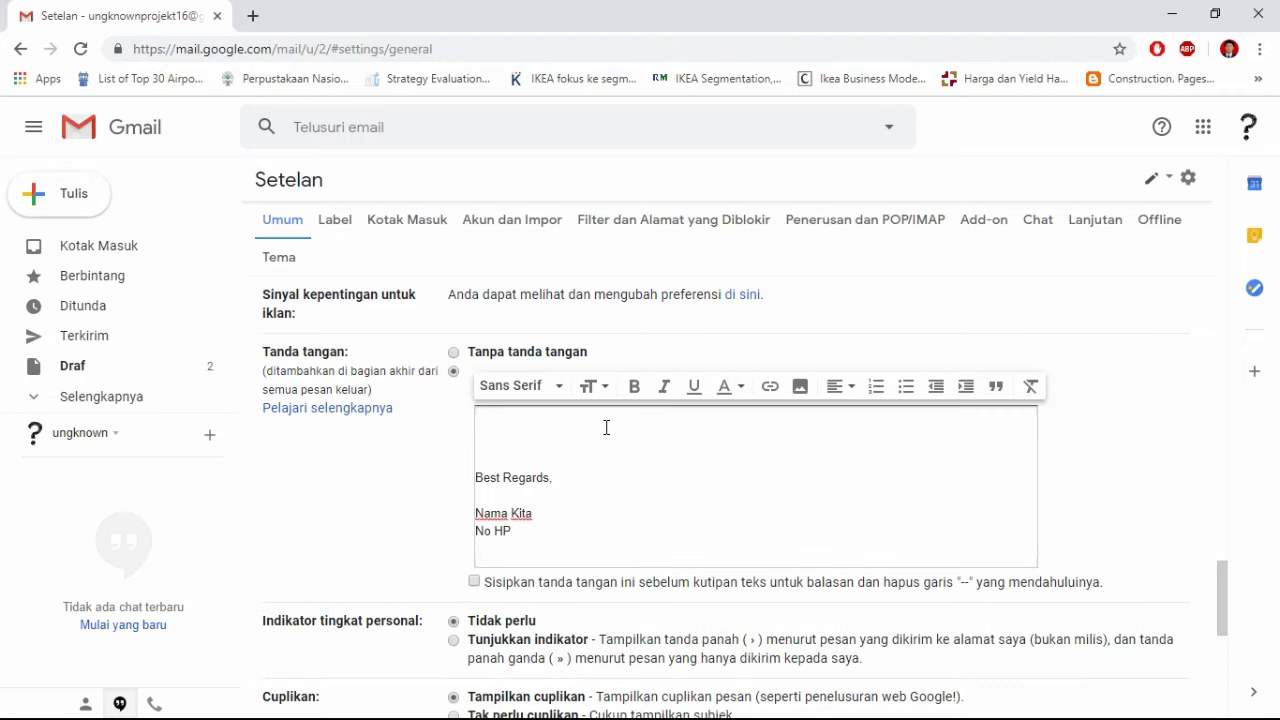
pyautogui.write('Email')
pyautogui.hotkey('shift', 'Down')
pyautogui.hotkey('shift', 'Down')
pyautogui.hotkey('shift', 'Down')
pyautogui.hotkey('shift', 'Down')
pyautogui.hotkey('shift', 'Down')
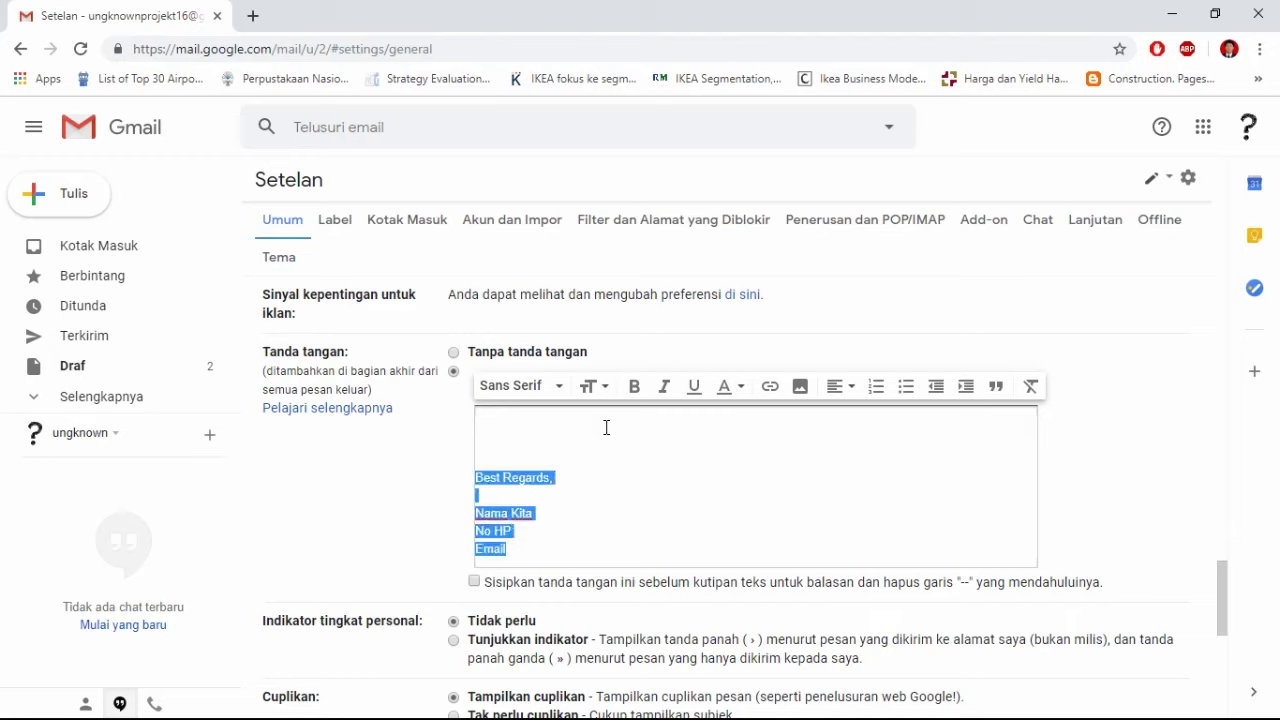
# Step: Change the signature font to Comic Sans MS
pyautogui.click(550, 387)
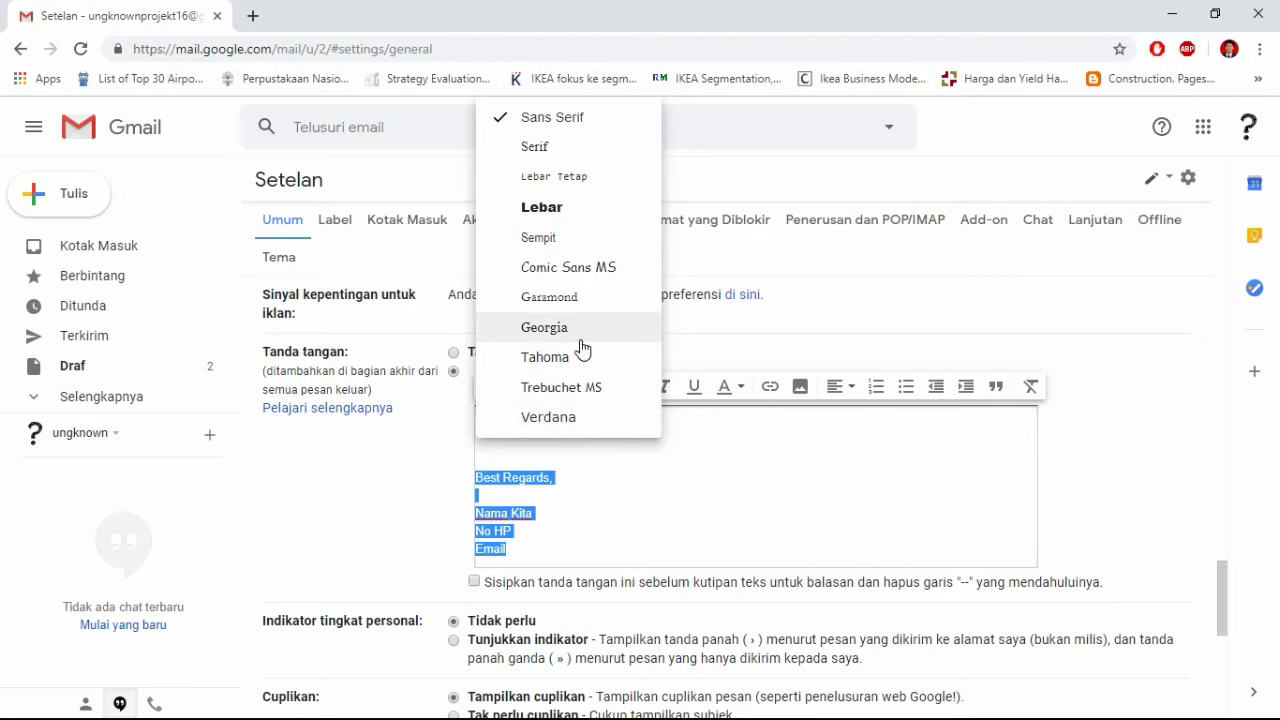
pyautogui.click(608, 270)
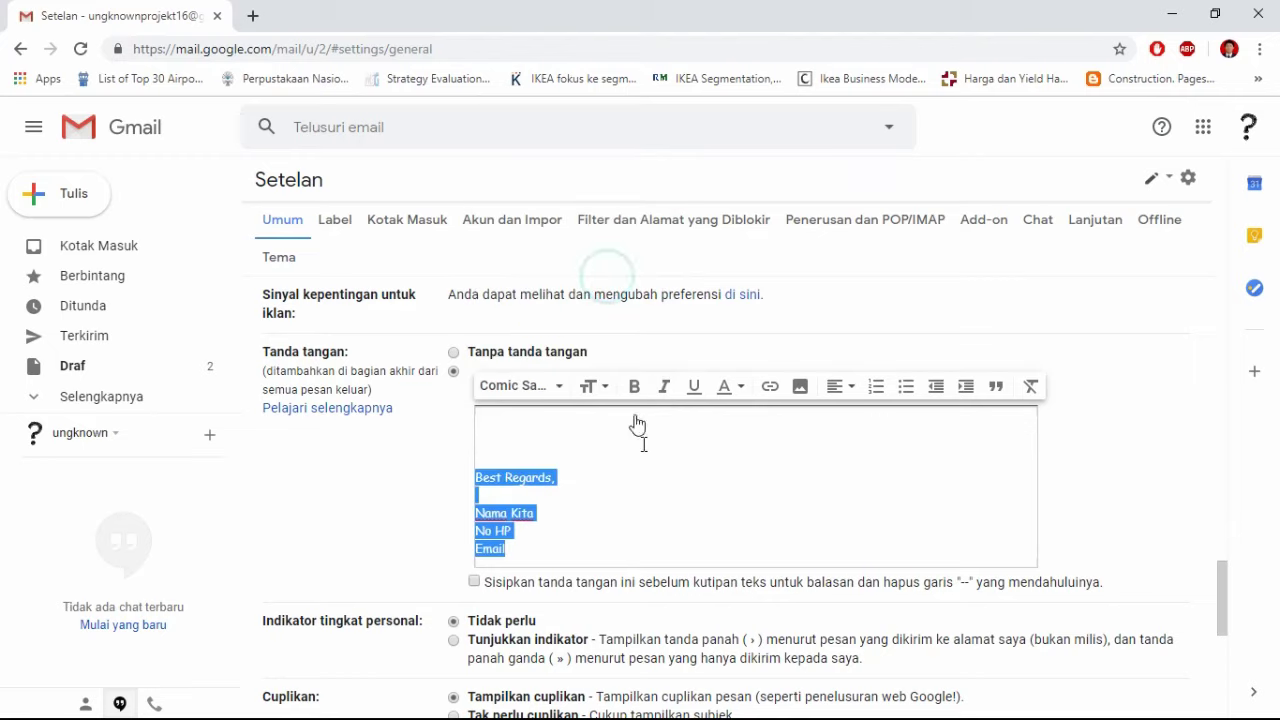
pyautogui.click(654, 480)
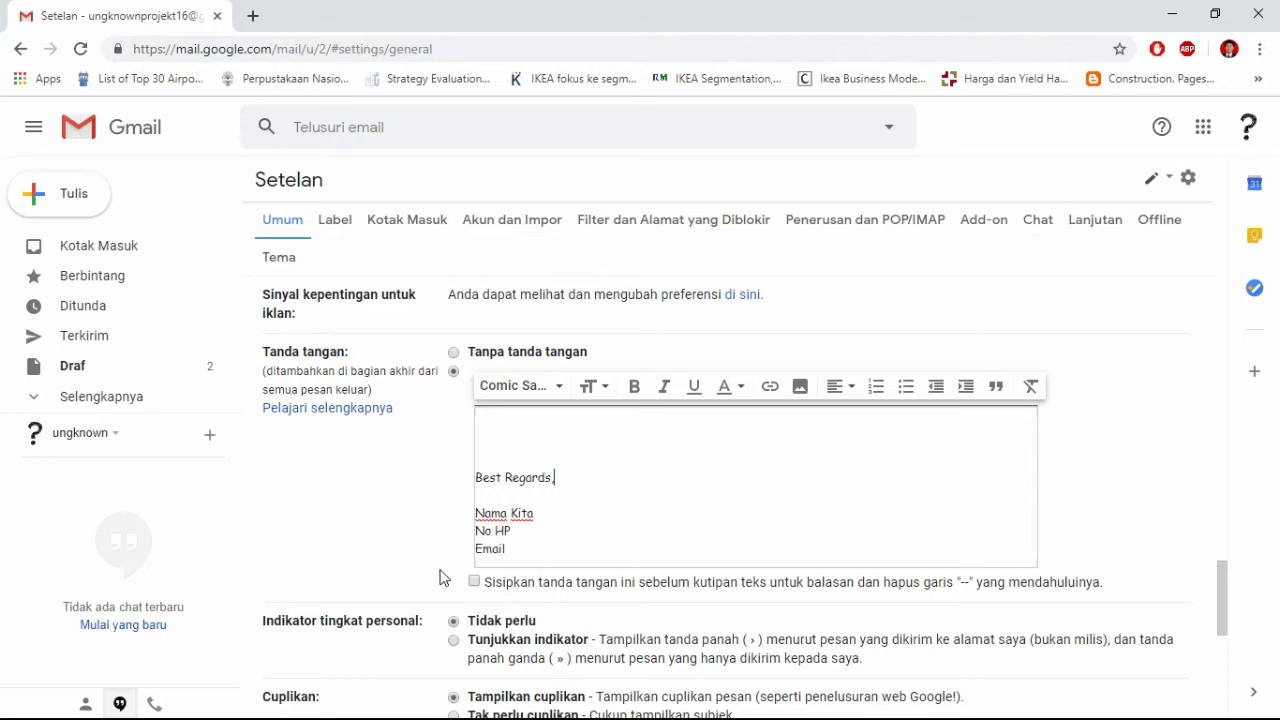
# Step: Insert the signature before quoted text in replies and save the settings
pyautogui.click(476, 582)
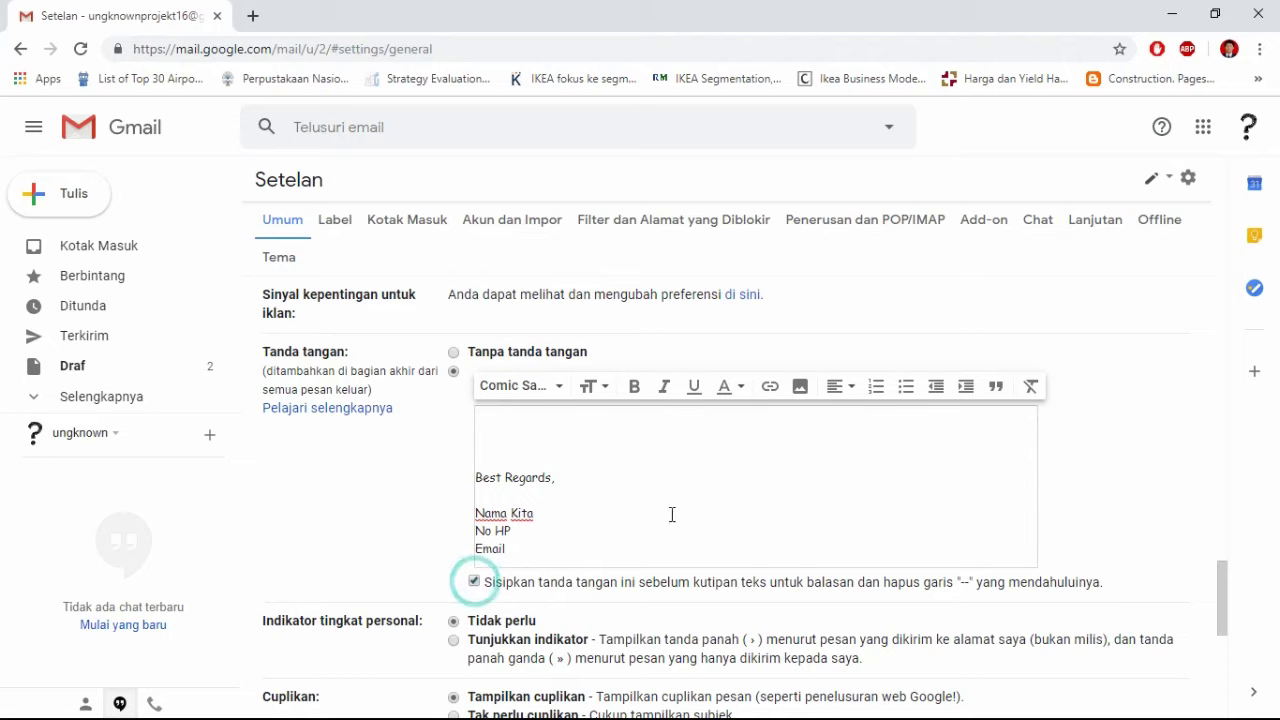
pyautogui.scroll(-4, 766, 479)
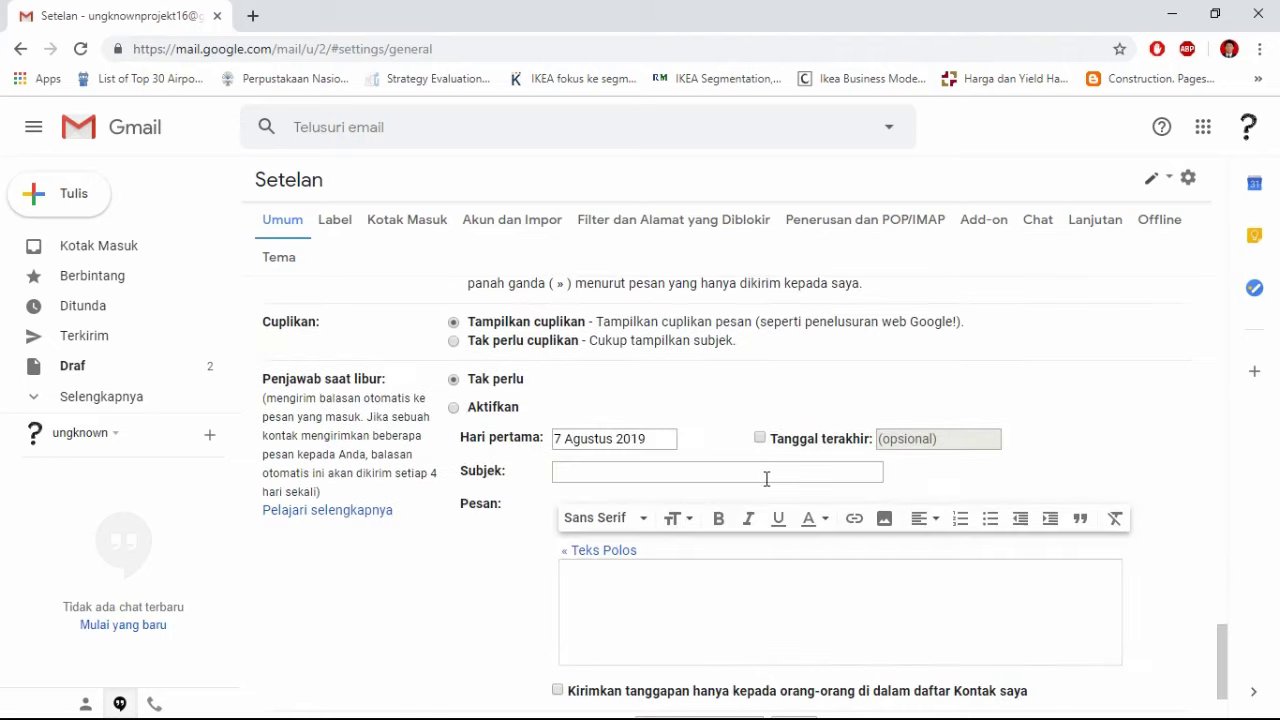
pyautogui.scroll(-1, 769, 483)
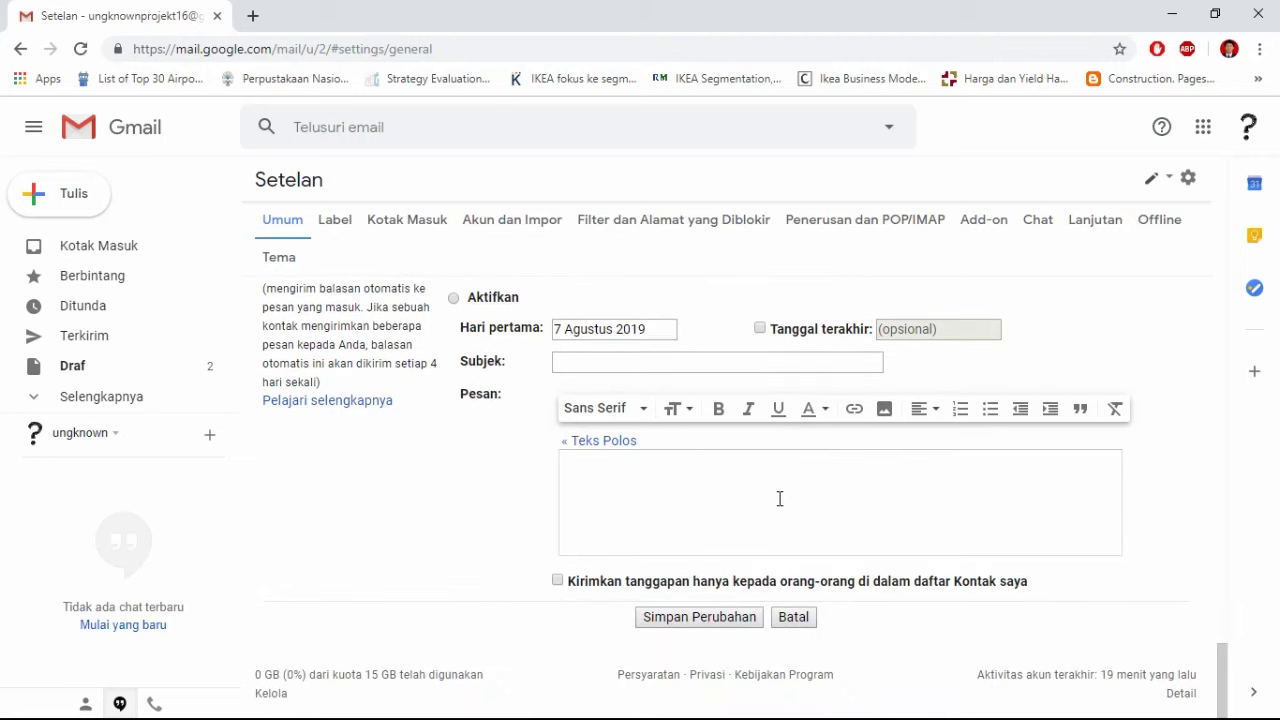
pyautogui.click(718, 616)
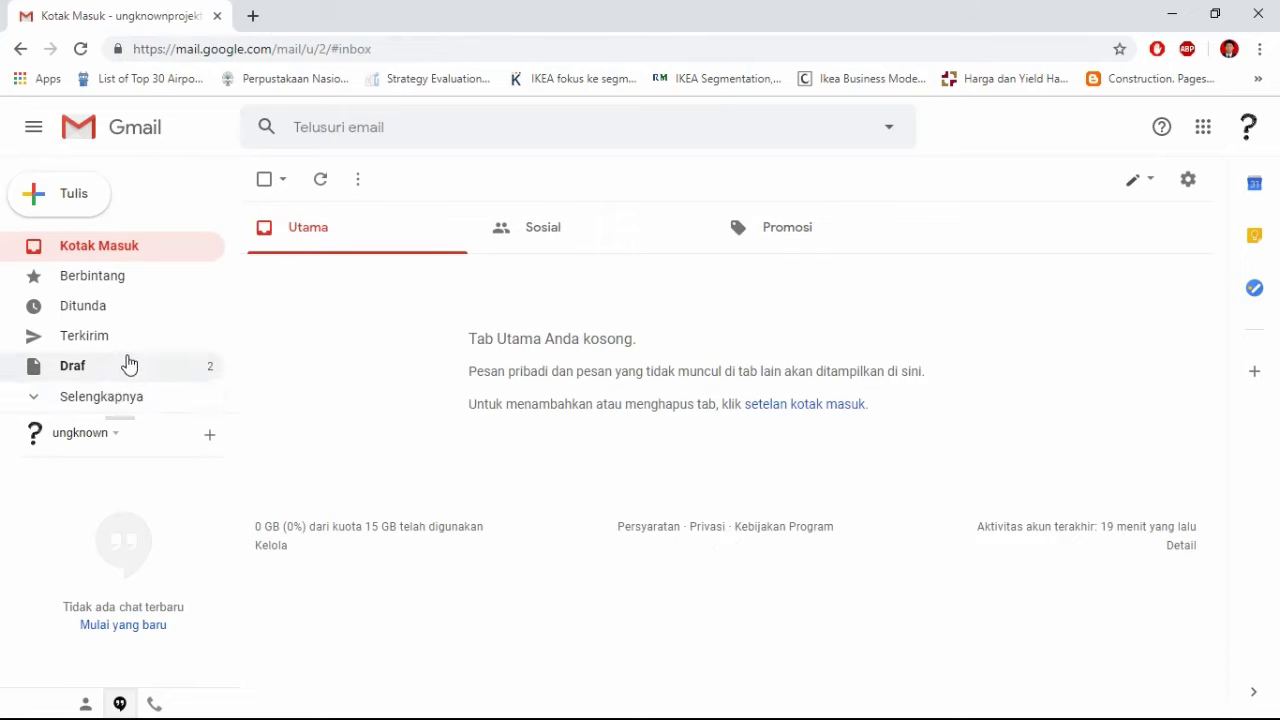
# Step: Start a new message with the signature, try scheduling it, and dismiss the missing-recipient error
pyautogui.click(69, 207)
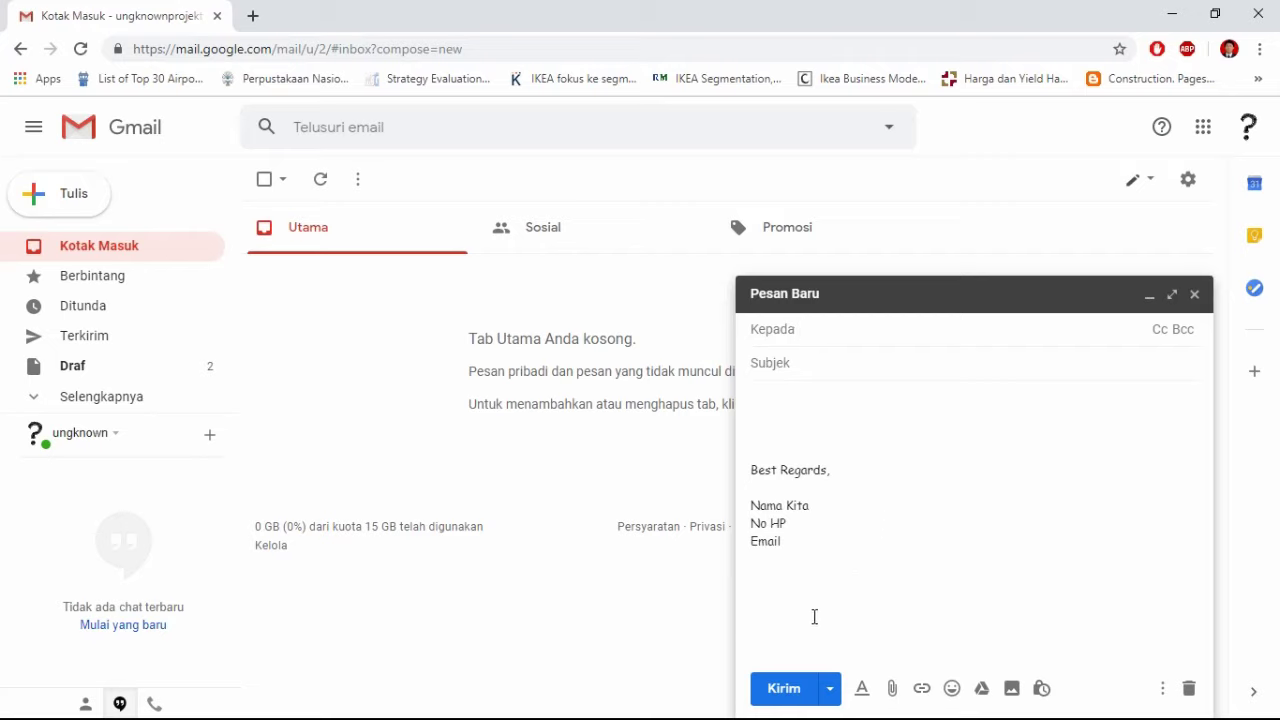
pyautogui.click(830, 688)
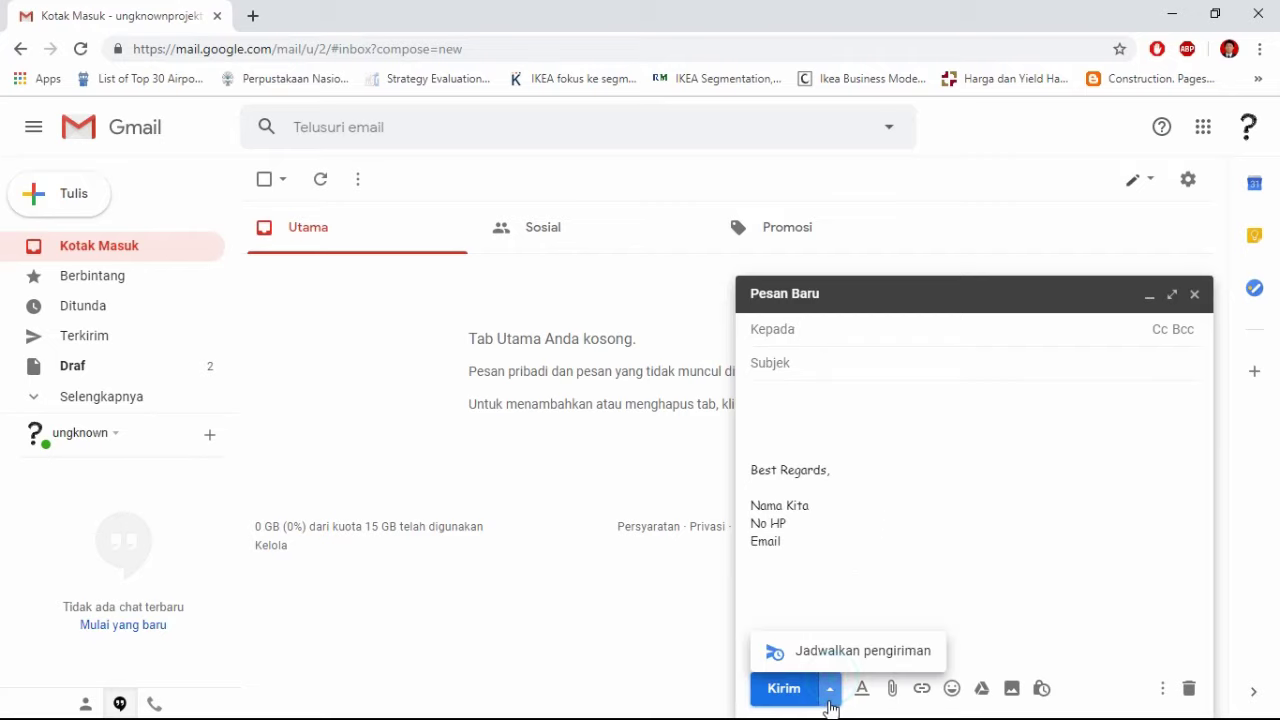
pyautogui.click(829, 655)
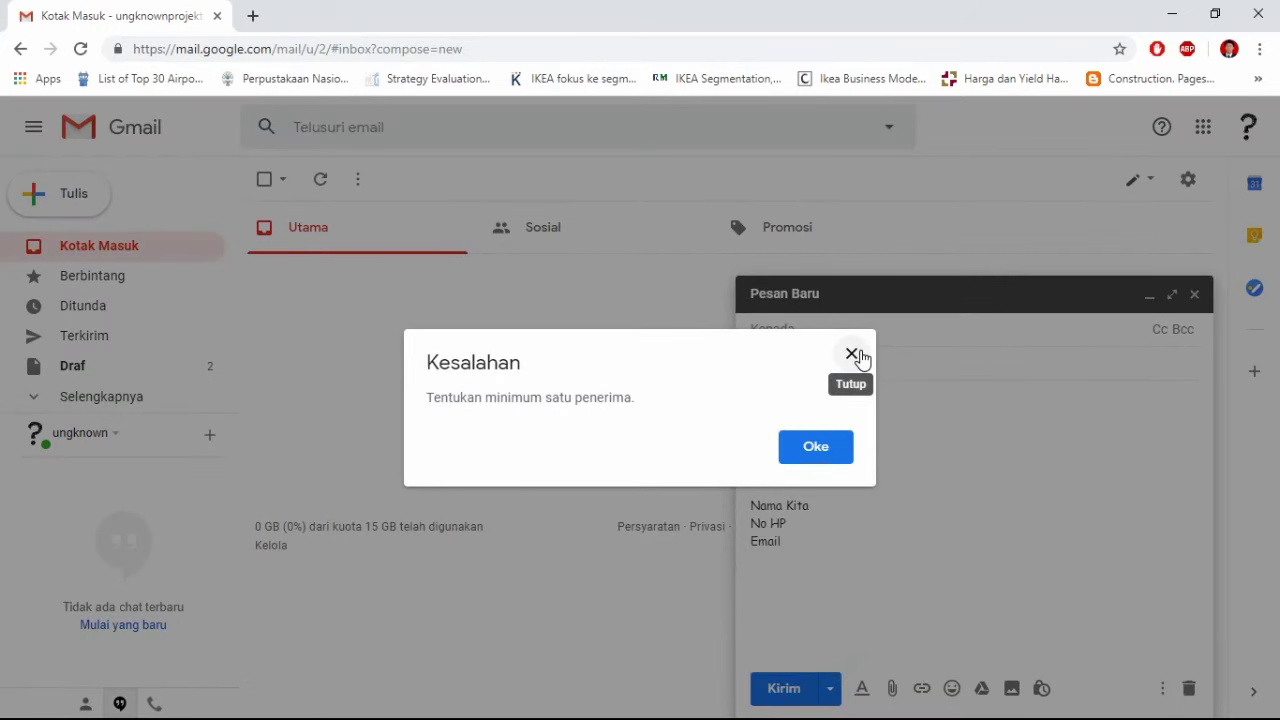
pyautogui.click(855, 355)
pyautogui.click(815, 329)
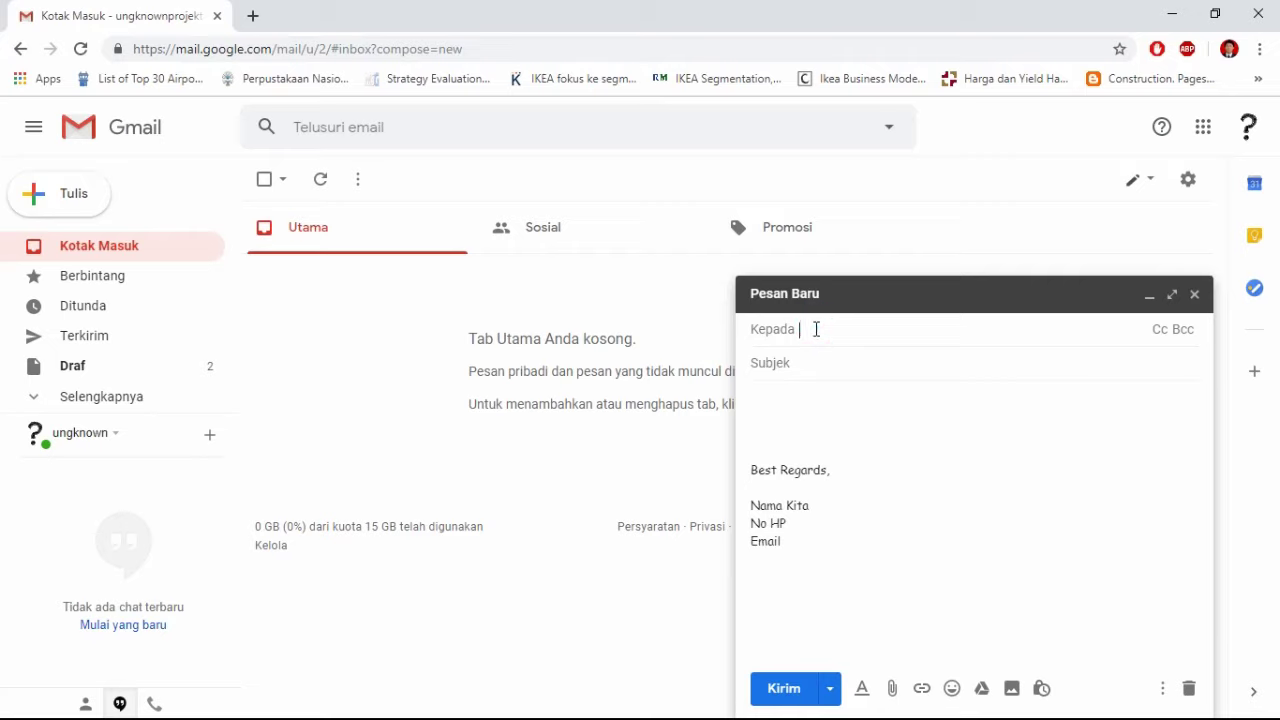
# Step: Address the message to the recipient's e-mail, add subject 'Email Otomatis', and choose Schedule send
pyautogui.write('x')
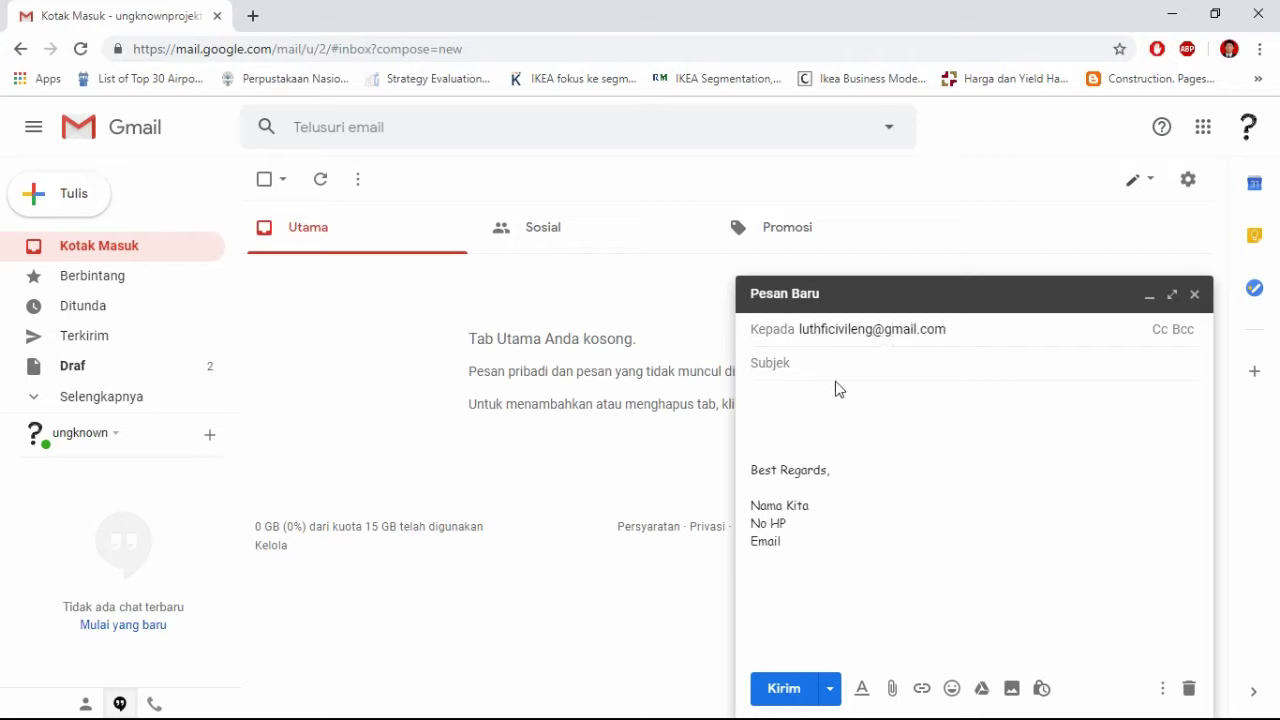
pyautogui.click(834, 379)
pyautogui.click(814, 363)
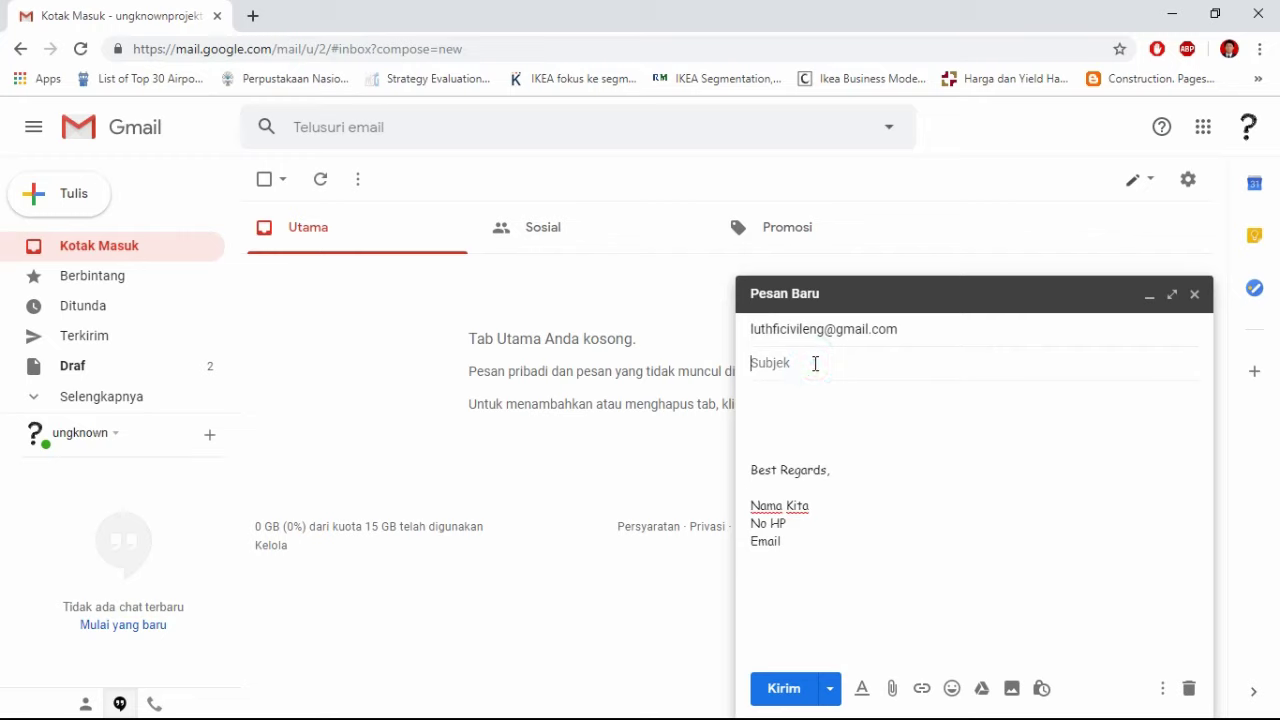
pyautogui.write('Em')
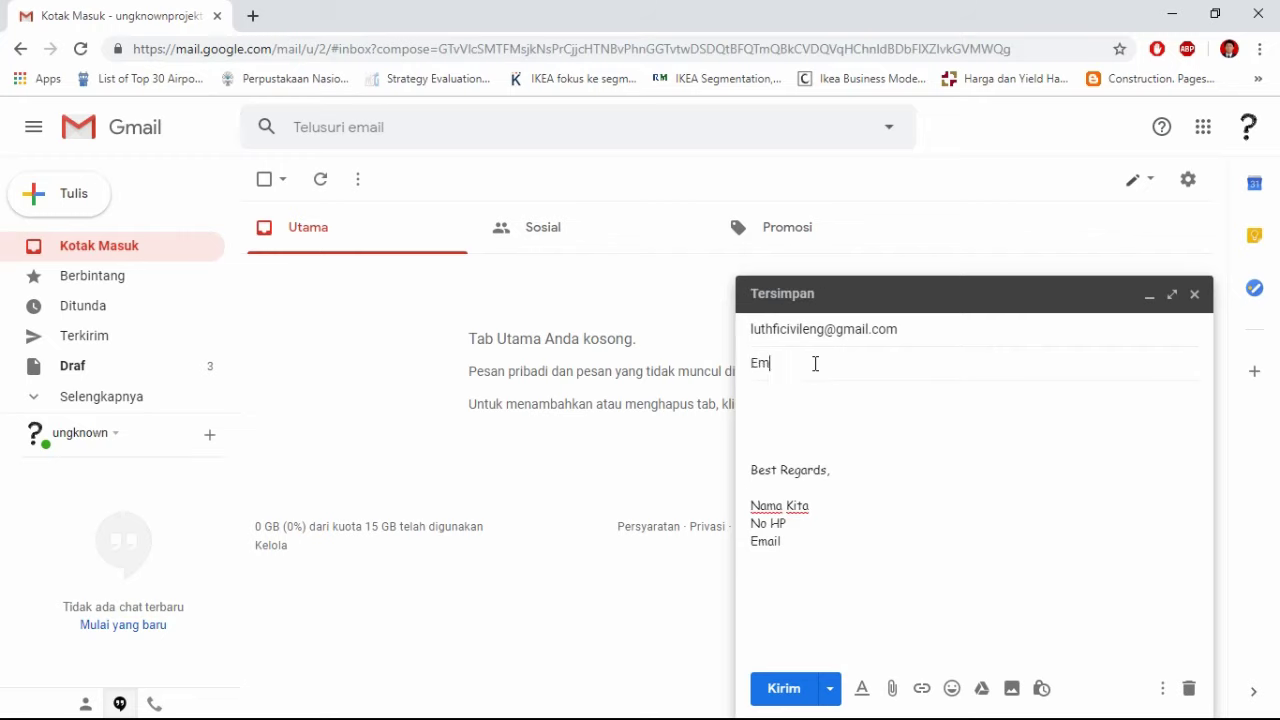
pyautogui.write('ail Otomatis')
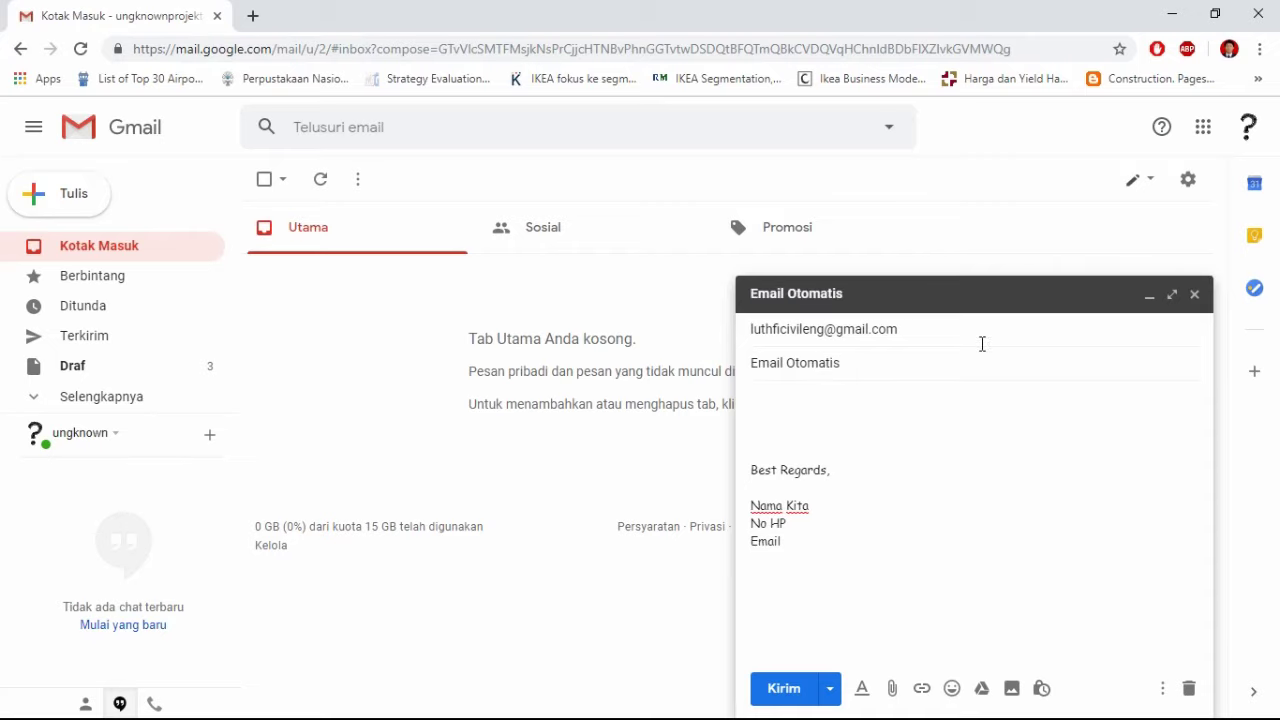
pyautogui.click(830, 690)
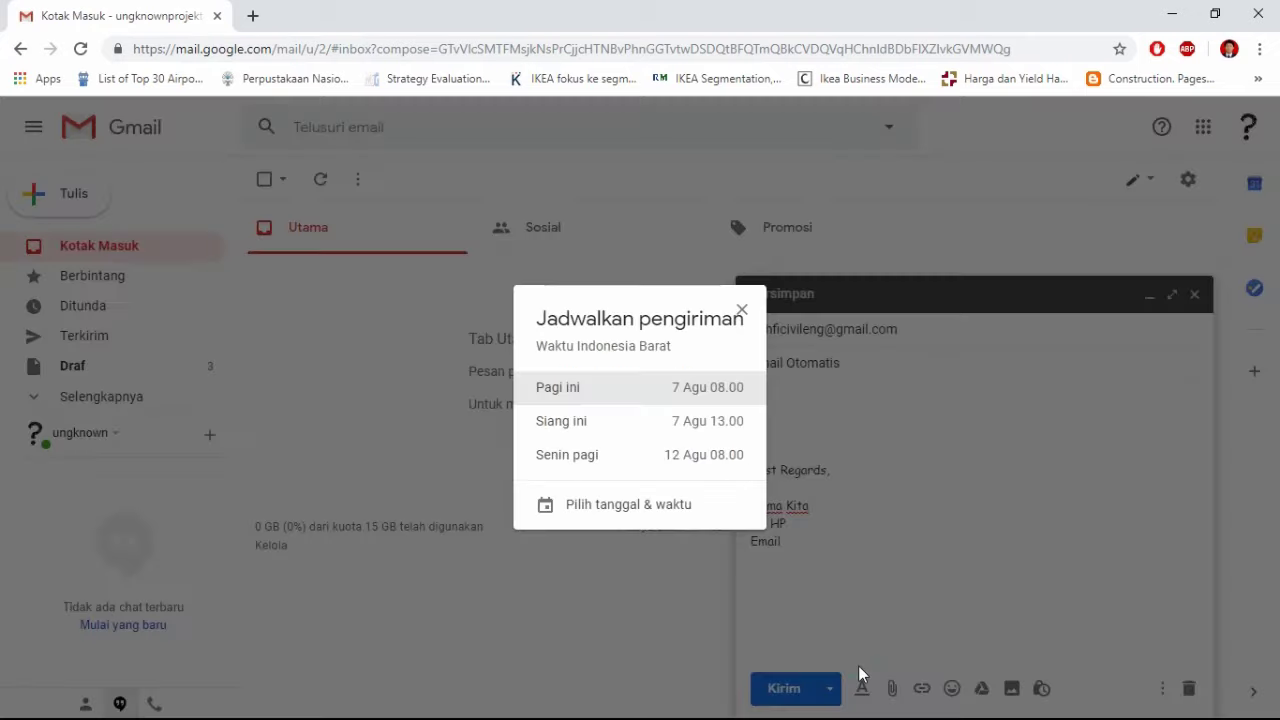
pyautogui.click(857, 660)
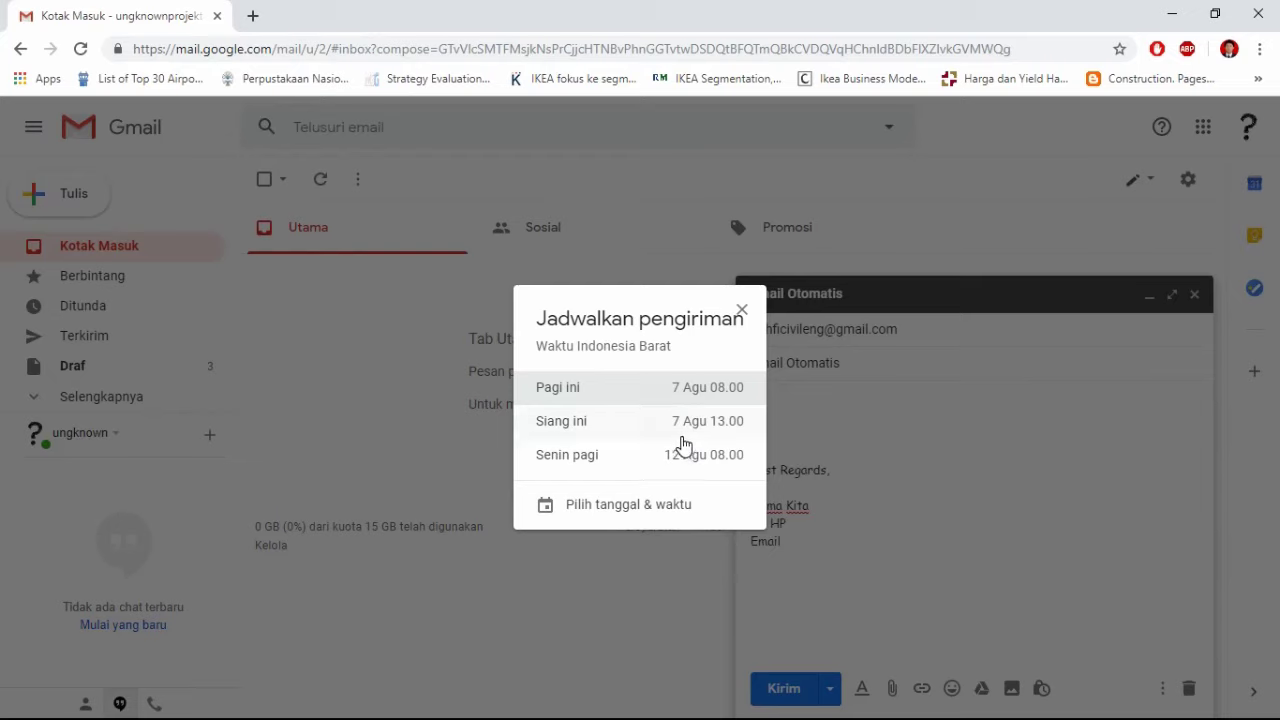
# Step: Schedule the message for a custom time of 7 Aug at 10.00 instead of 01.37
pyautogui.click(610, 516)
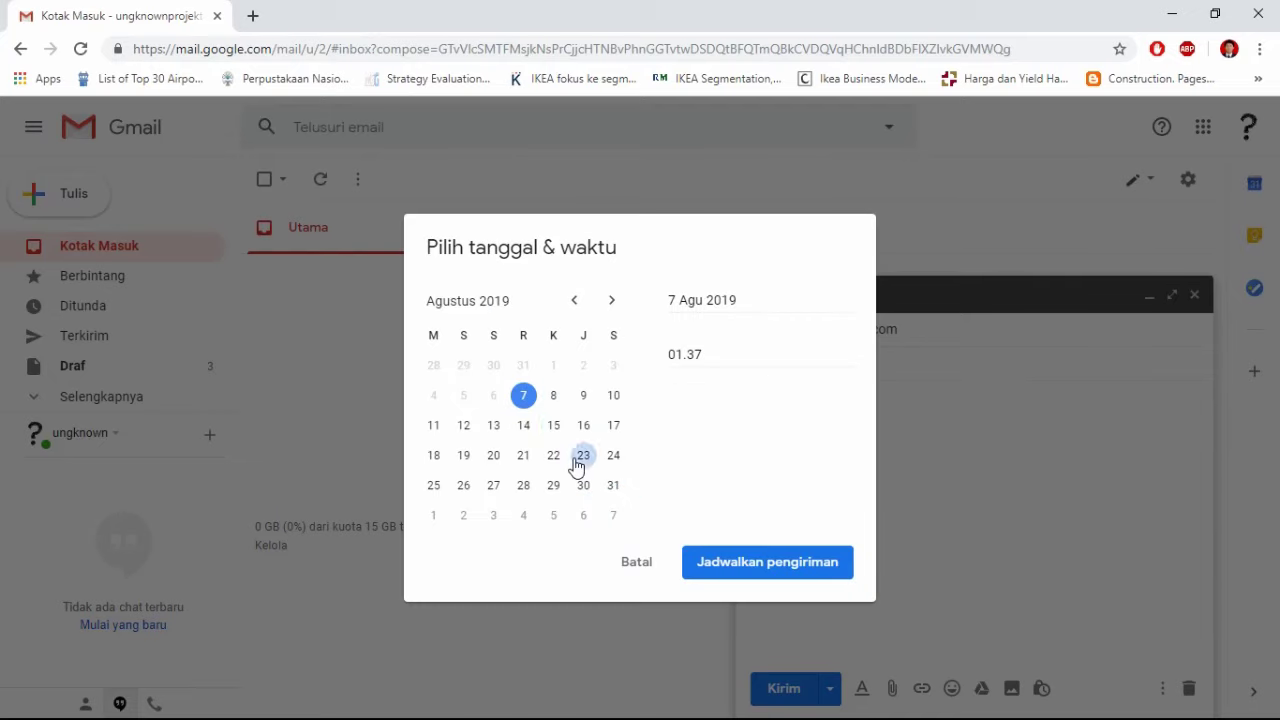
pyautogui.click(523, 395)
pyautogui.click(704, 358)
pyautogui.doubleClick(704, 358)
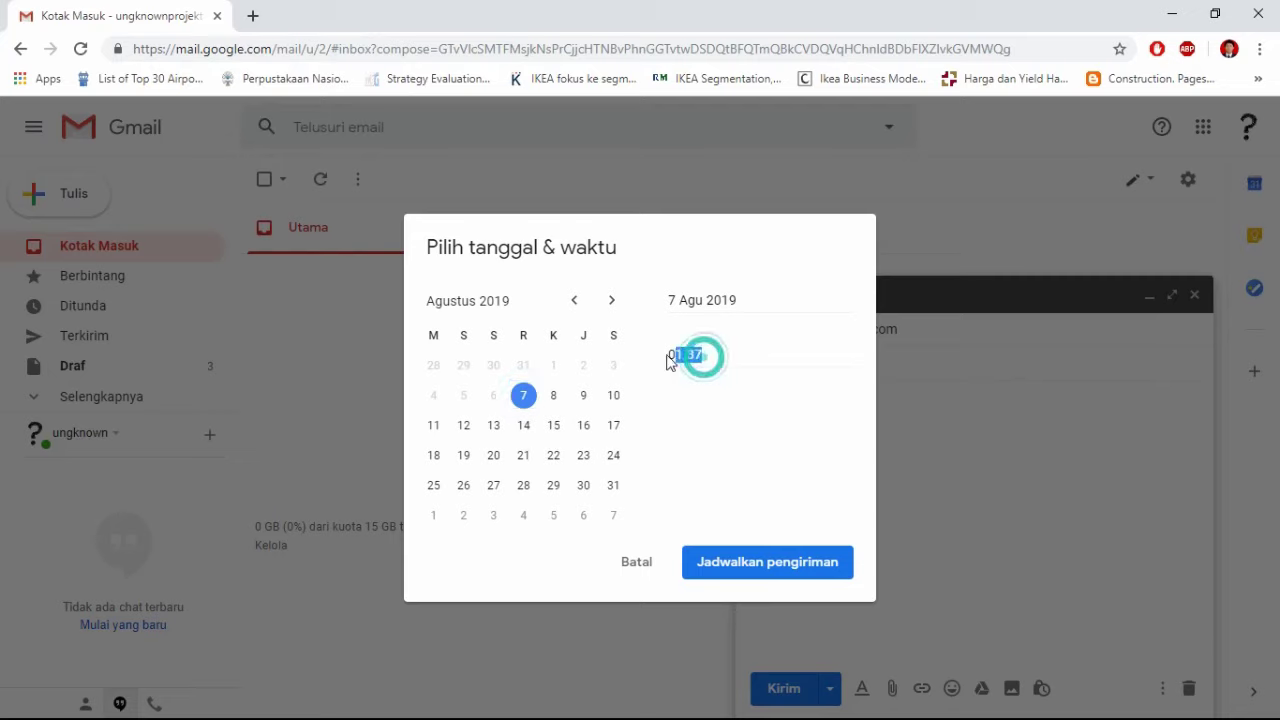
pyautogui.write('10.00')
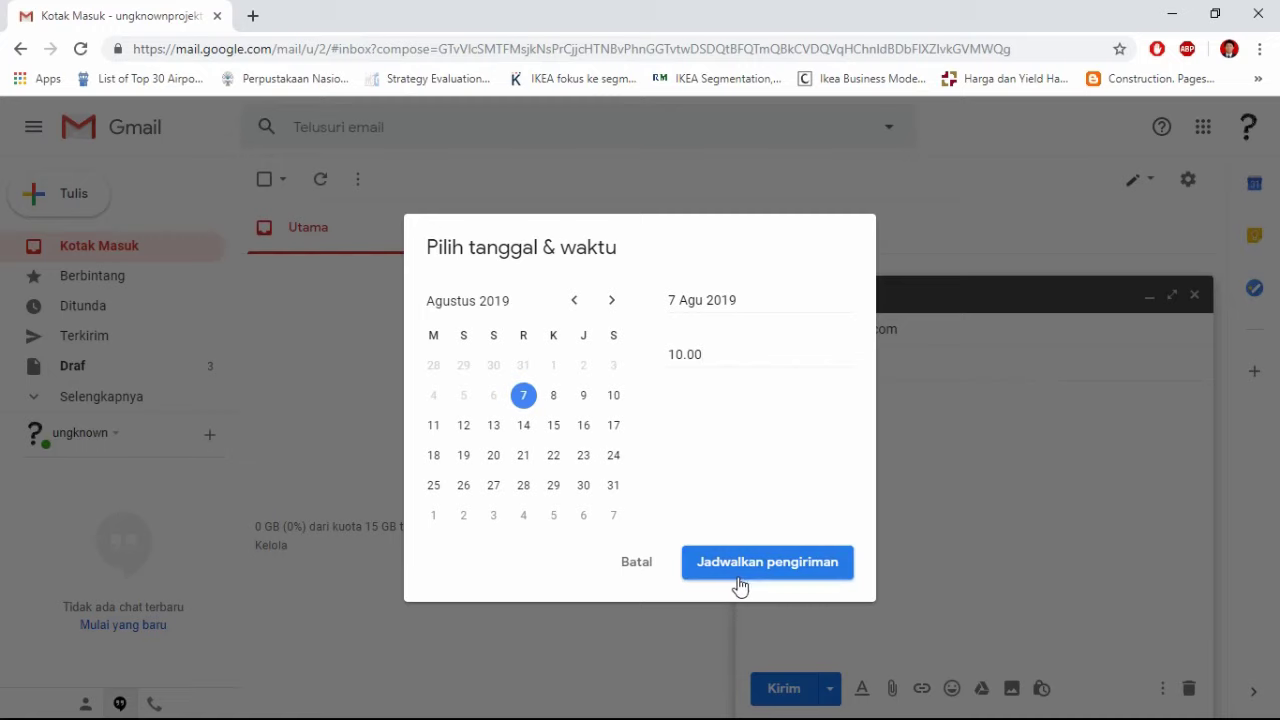
pyautogui.click(730, 572)
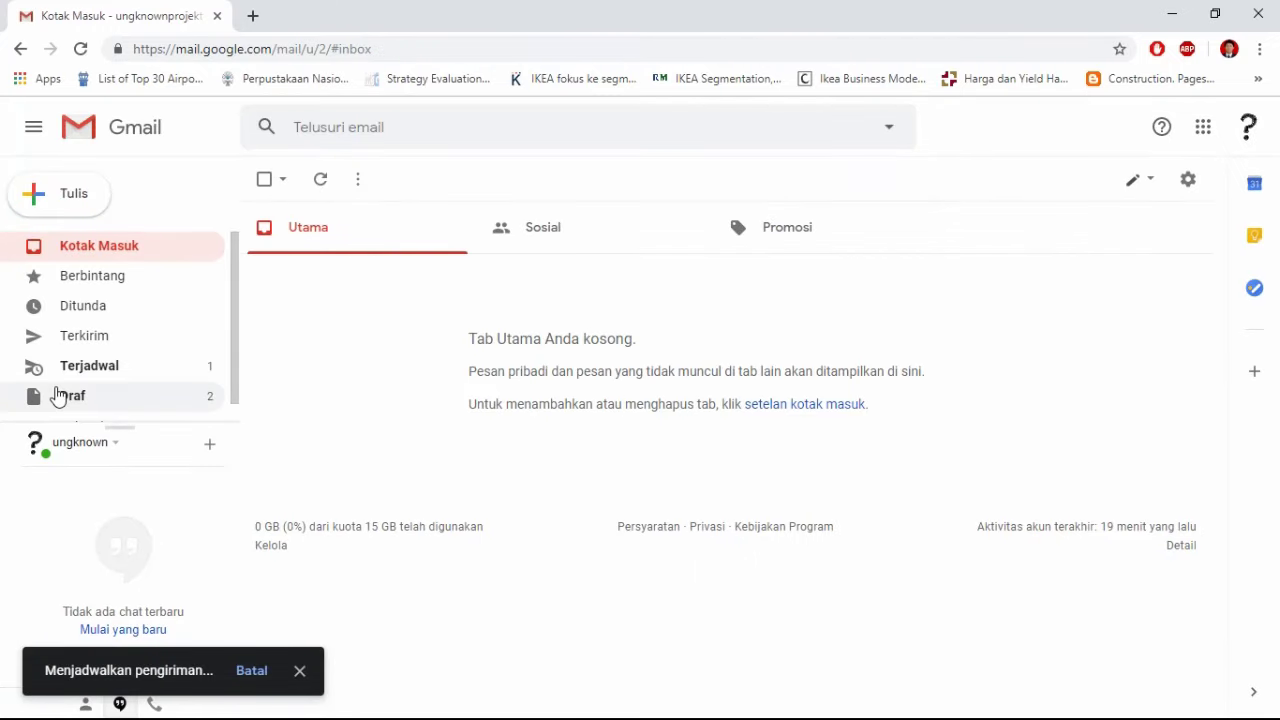
# Step: Expand the folder list and check the Scheduled folder
pyautogui.click(113, 370)
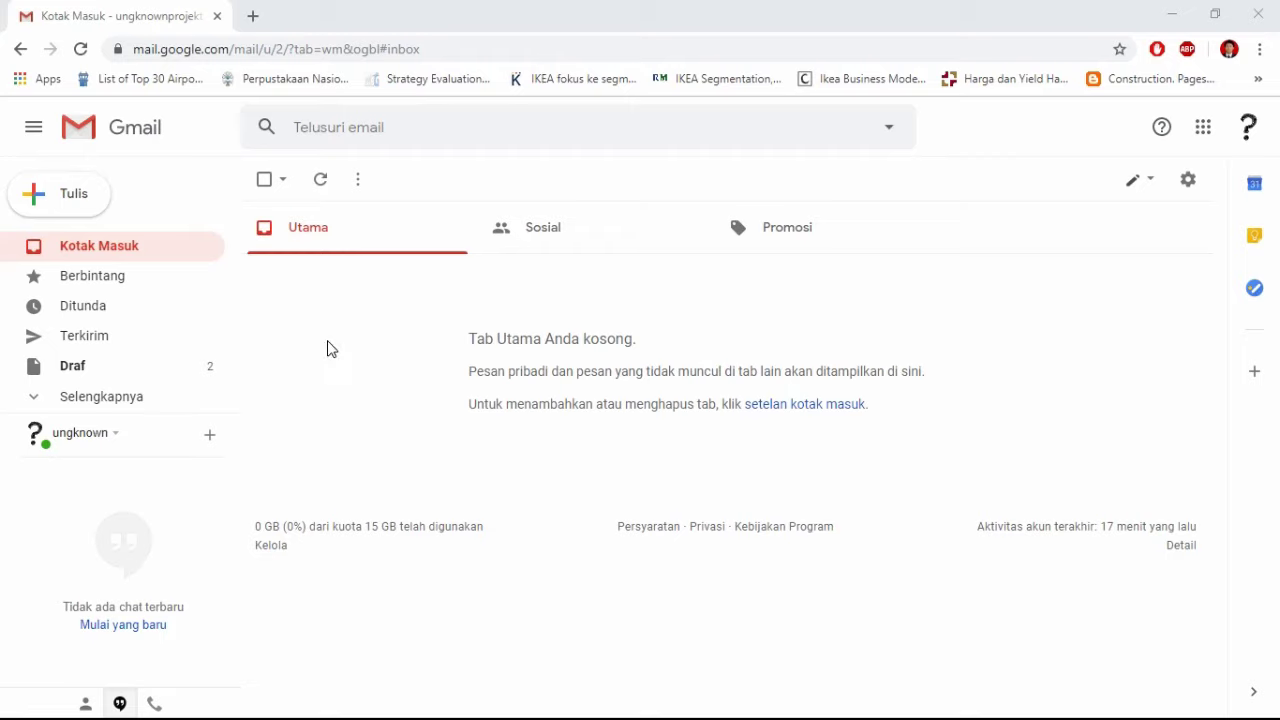
pyautogui.click(38, 400)
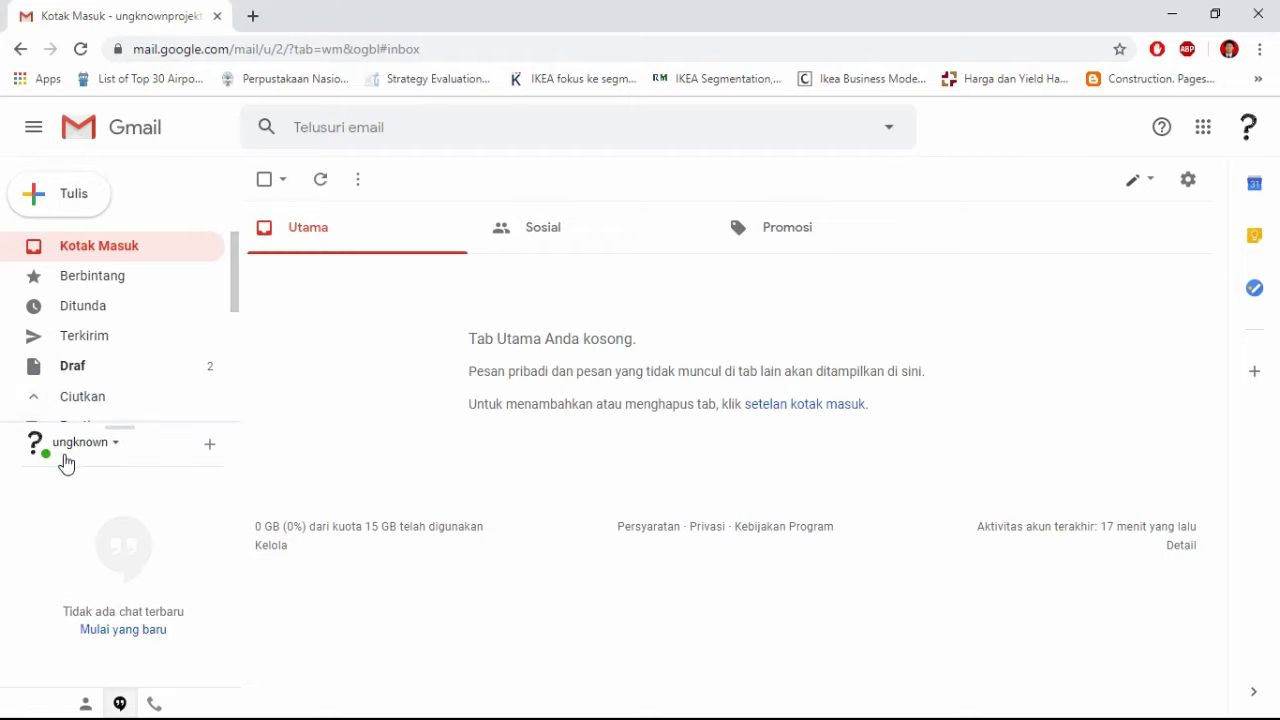
pyautogui.scroll(-3, 88, 380)
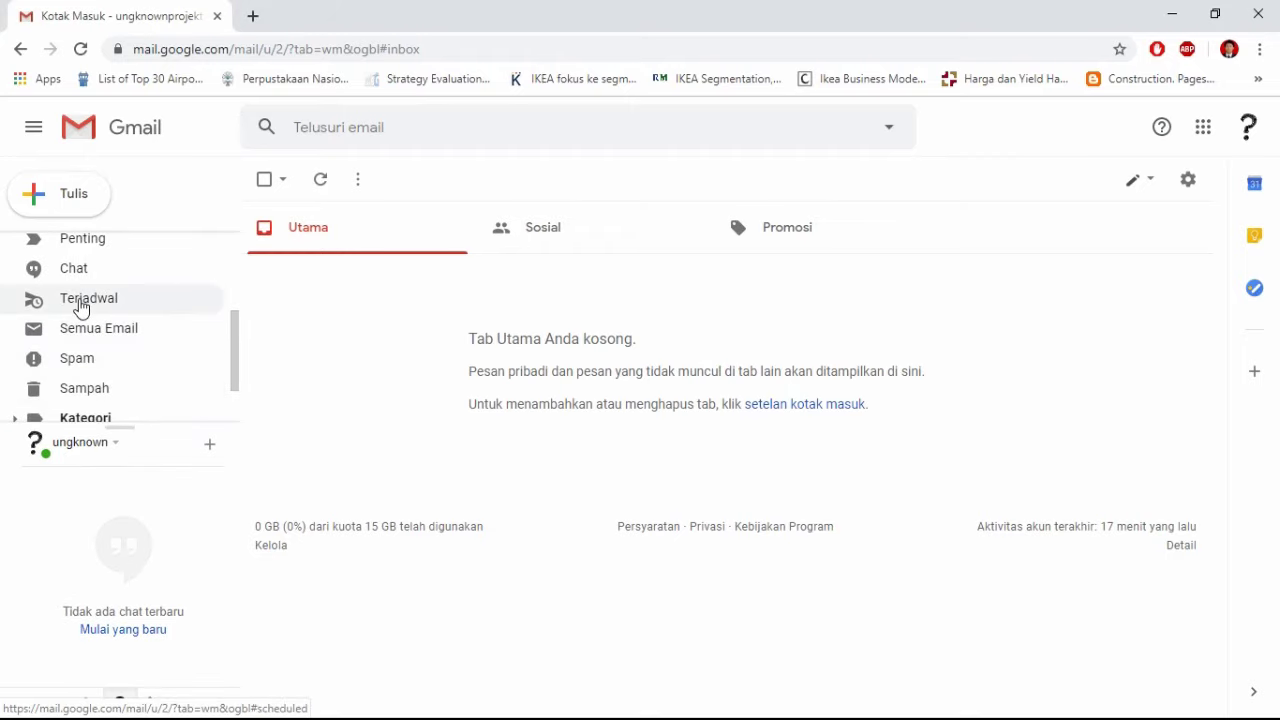
pyautogui.click(82, 302)
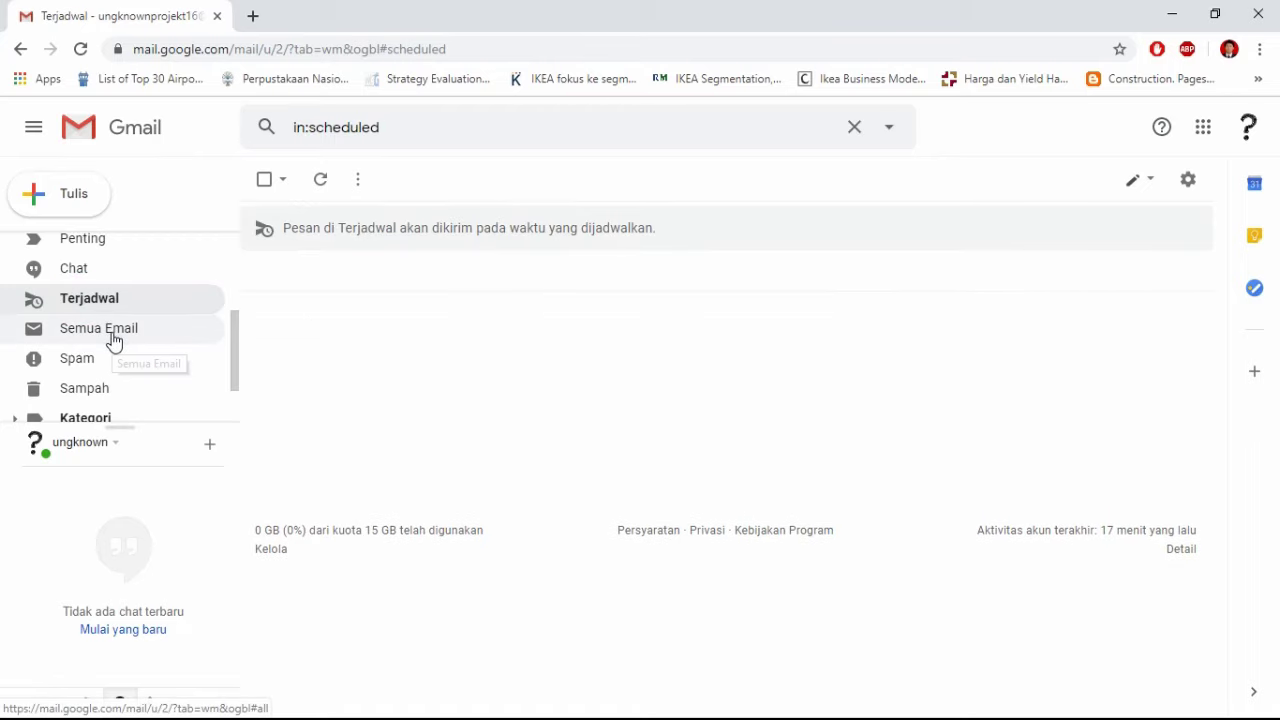
pyautogui.scroll(3, 113, 340)
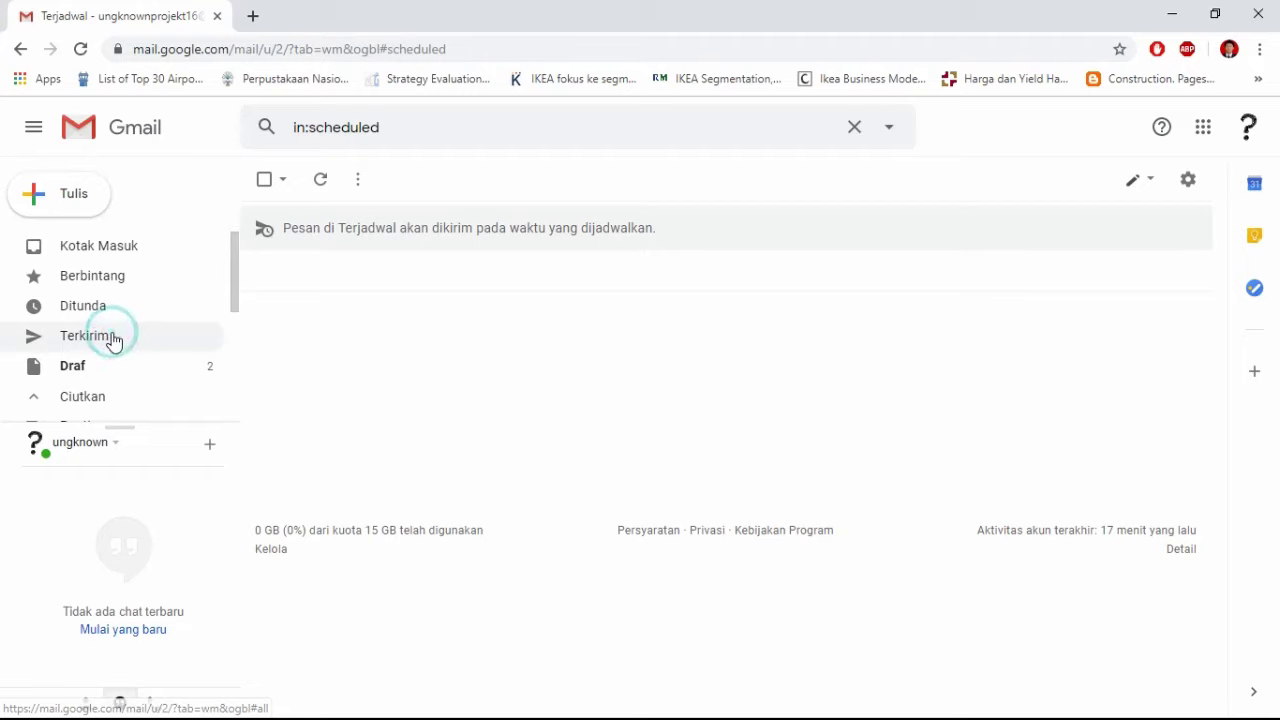
# Step: Open the Sent folder and view the Email Otomatis message
pyautogui.click(113, 341)
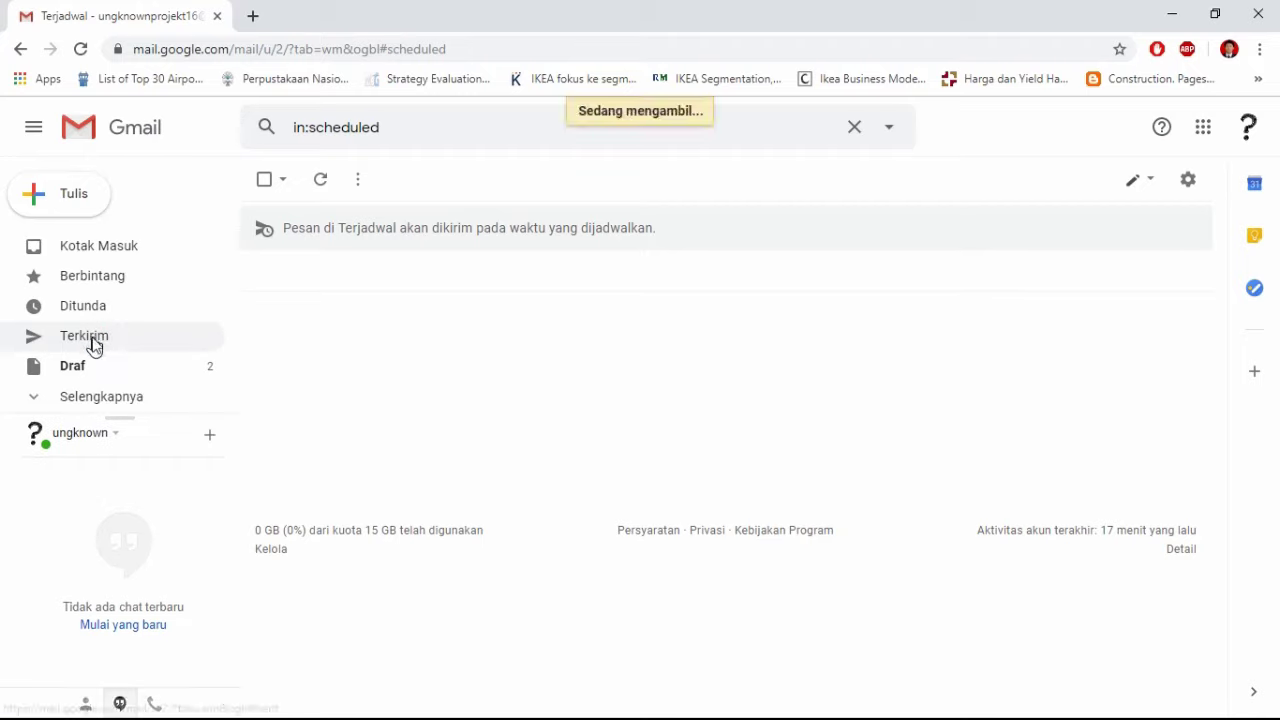
pyautogui.click(95, 345)
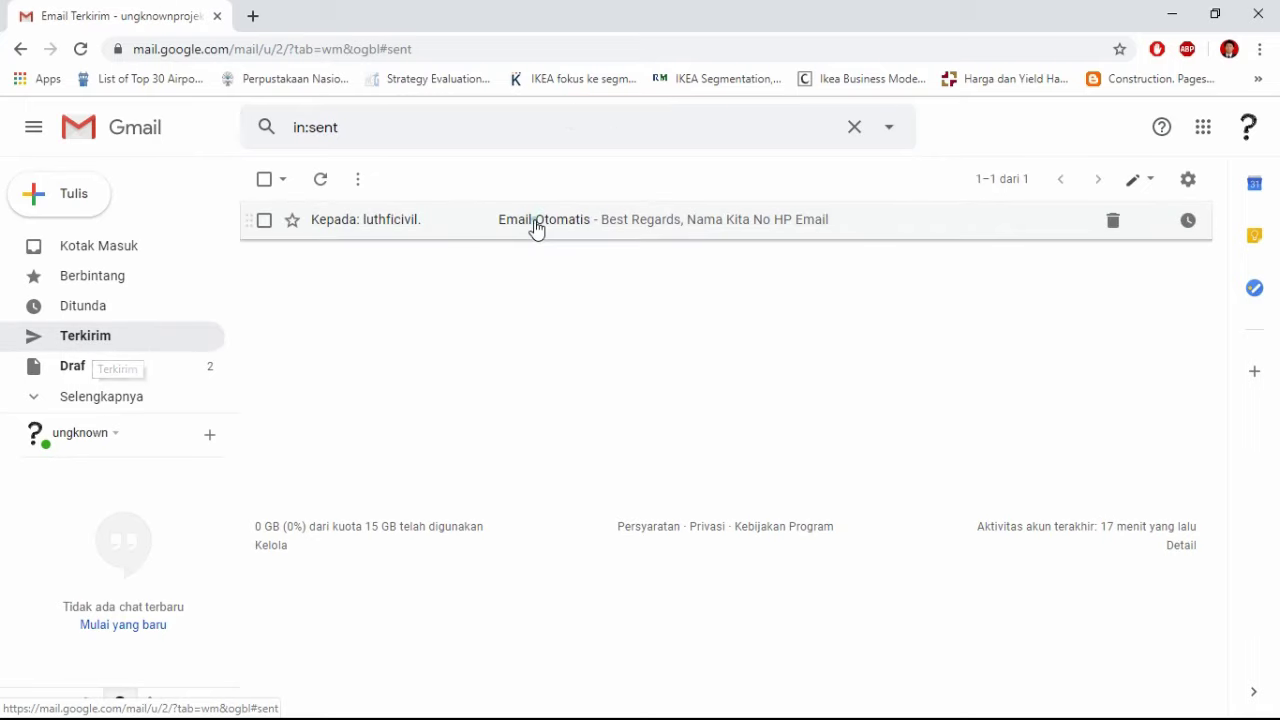
pyautogui.click(536, 228)
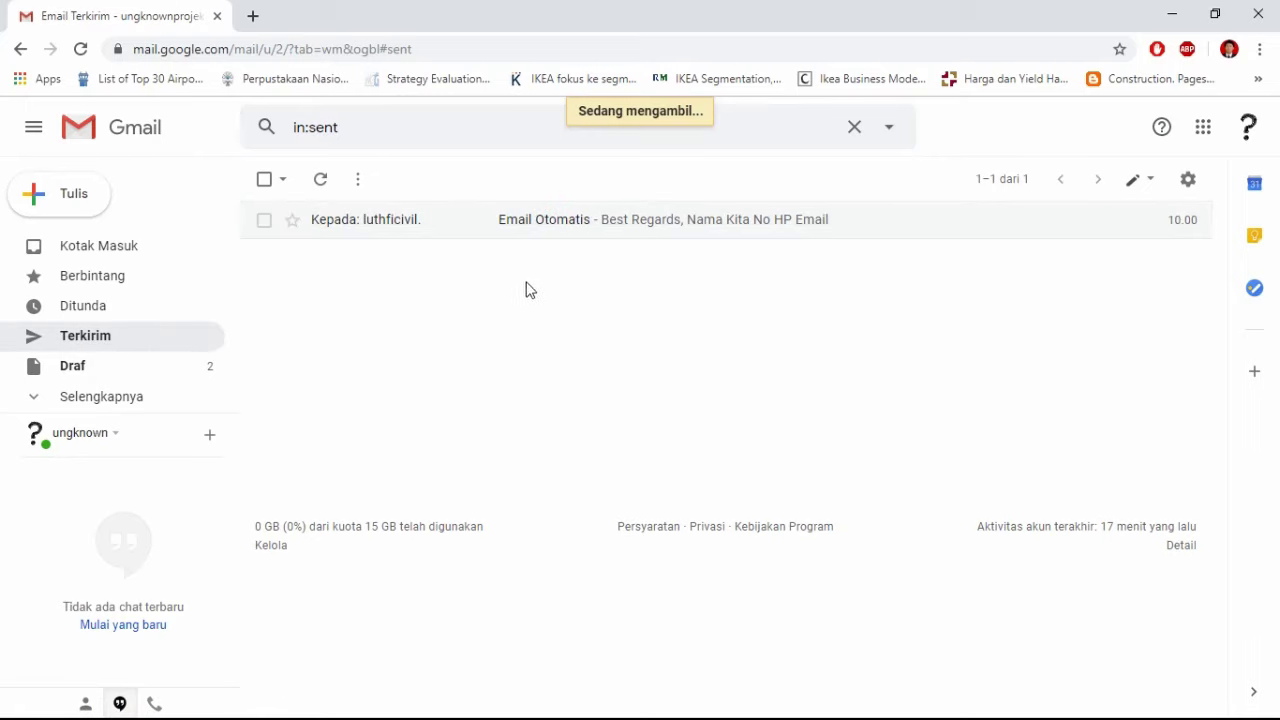